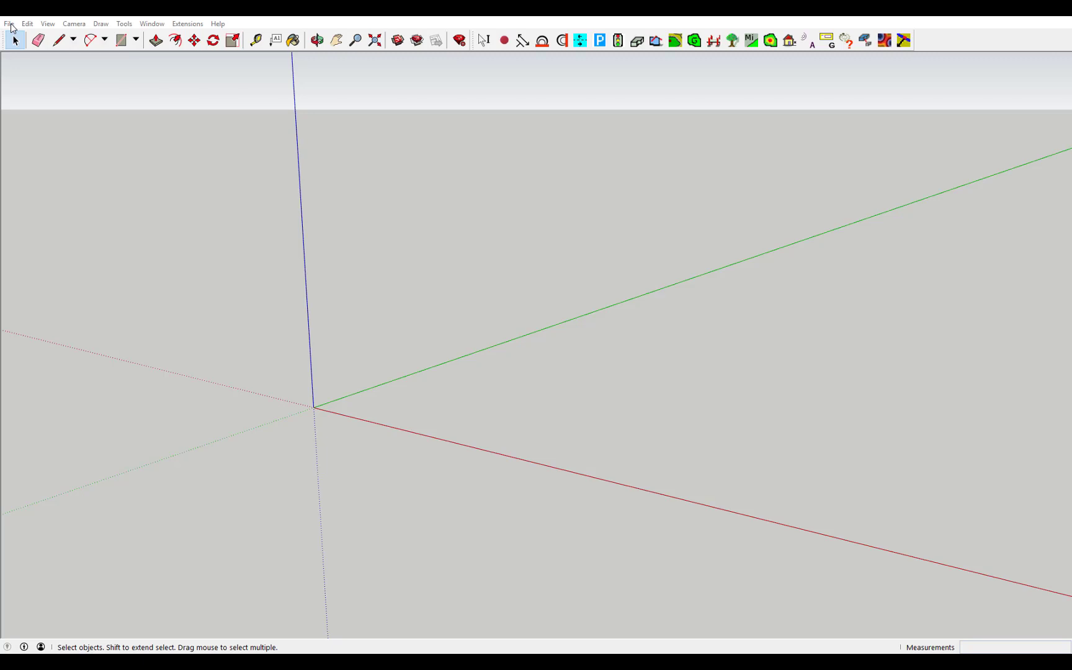
Import zedernweg chain saw.jpg as an image, anchored flat at the axis origin and scaled up
click(10, 24)
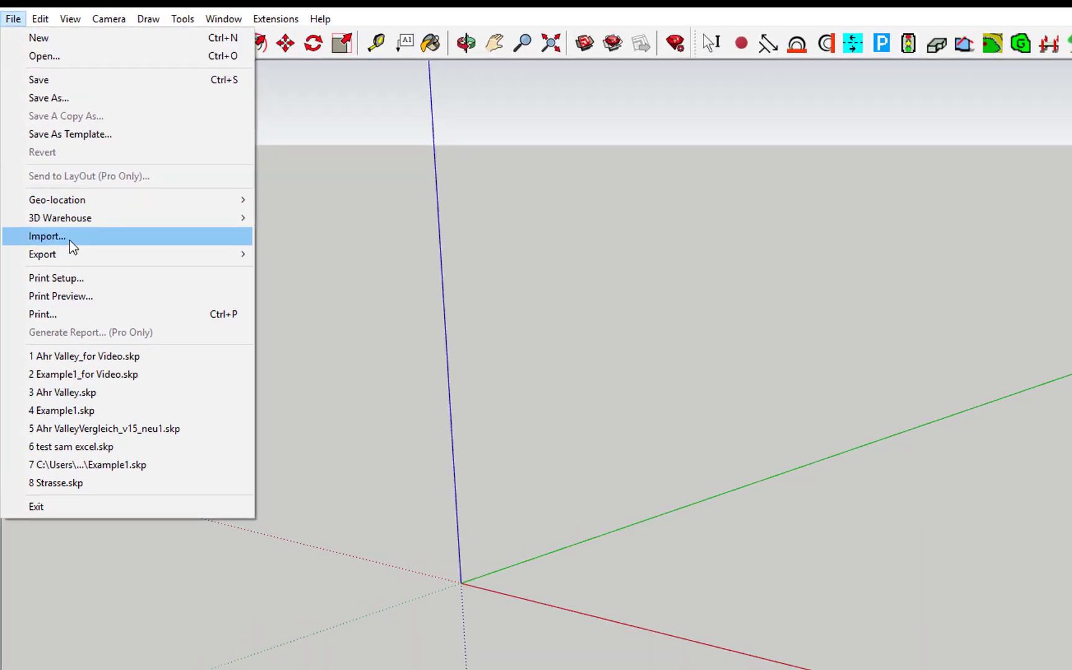
click(69, 238)
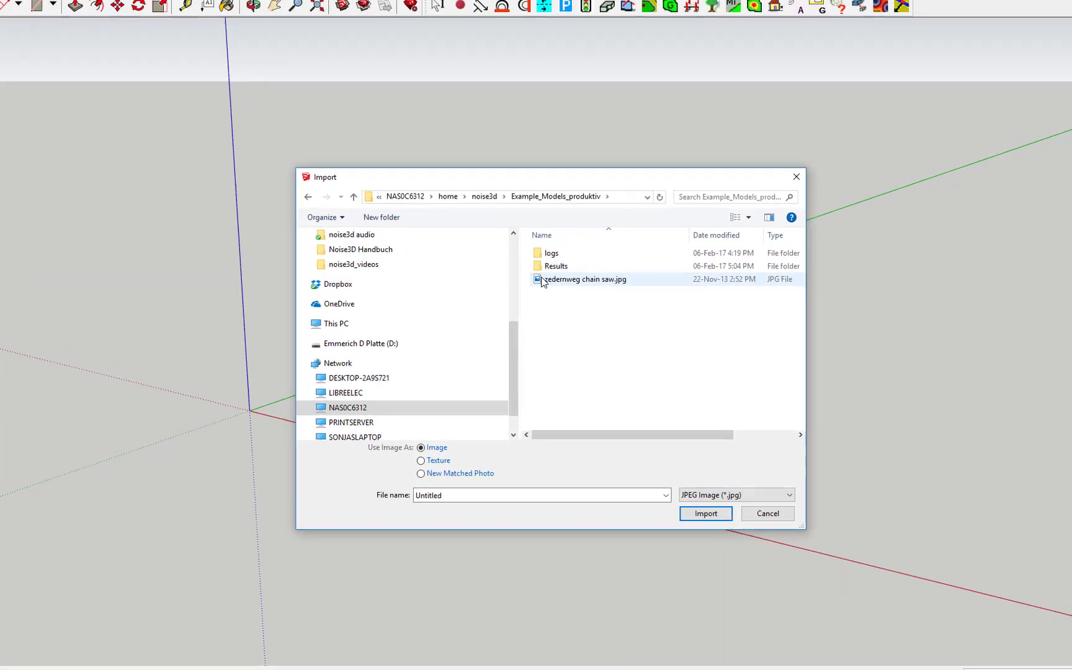
click(543, 279)
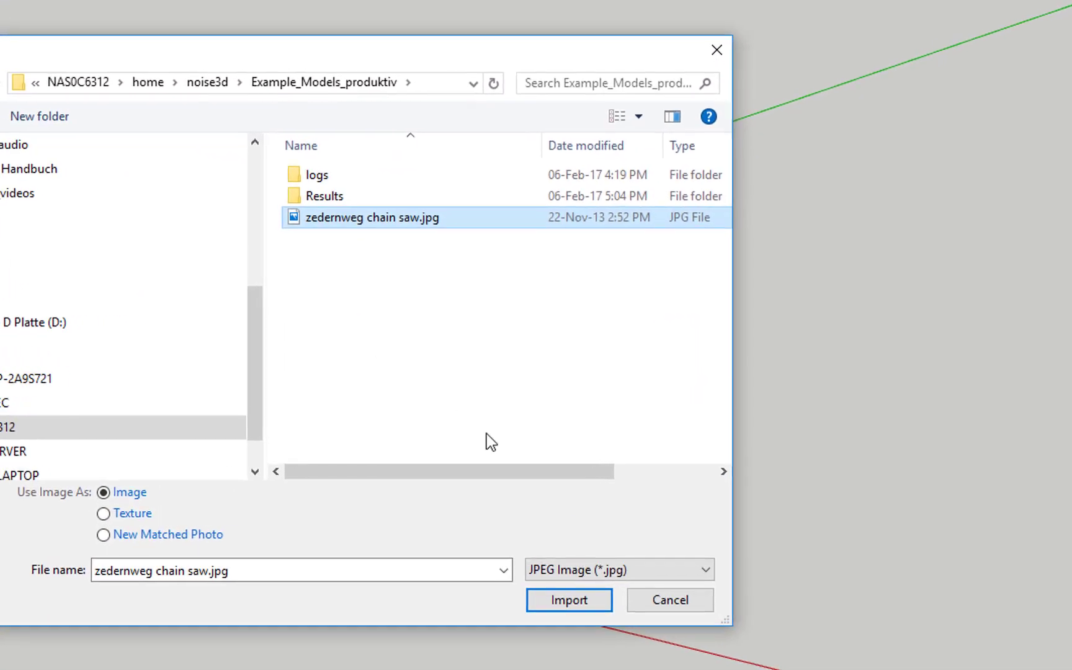
click(589, 602)
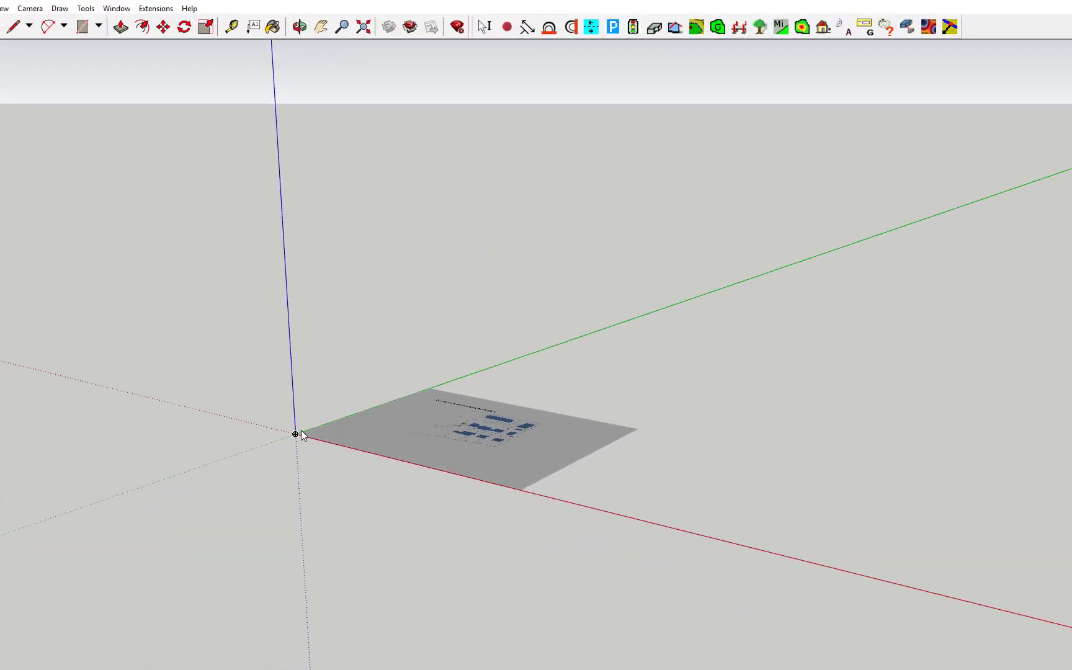
click(298, 432)
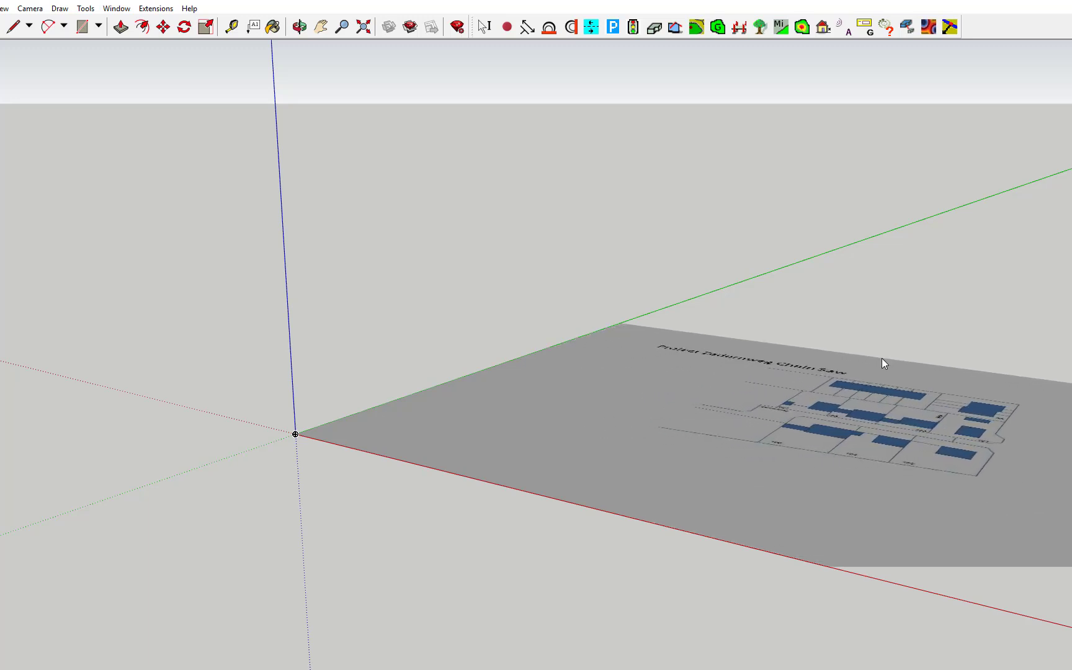
click(882, 358)
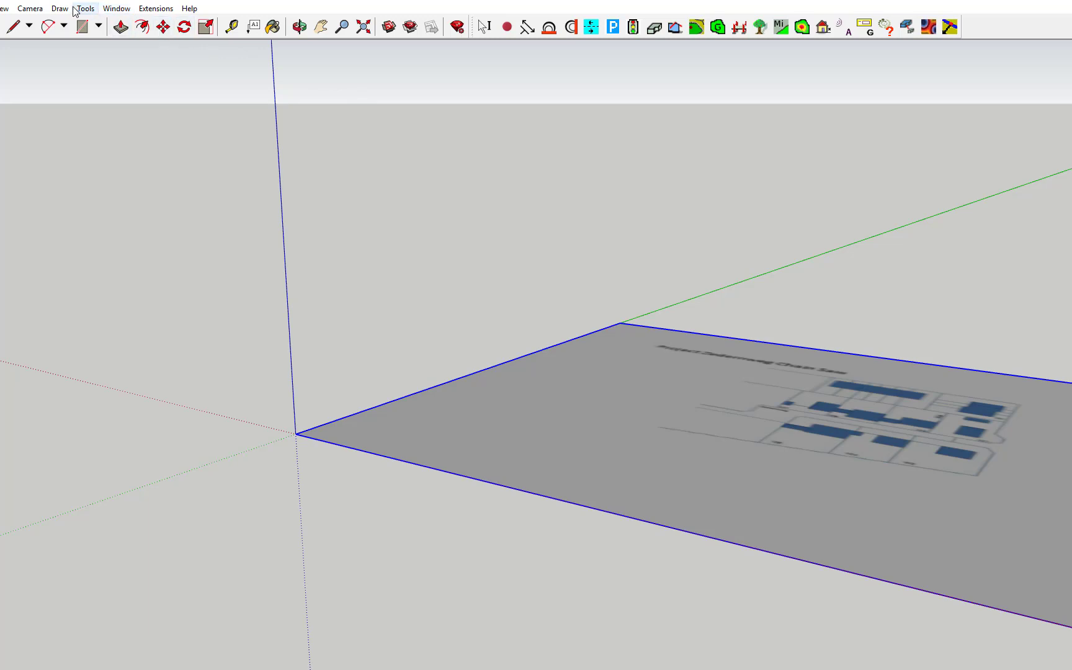
Switch to the Top standard view, then pan and zoom to frame the whole site plan
click(37, 8)
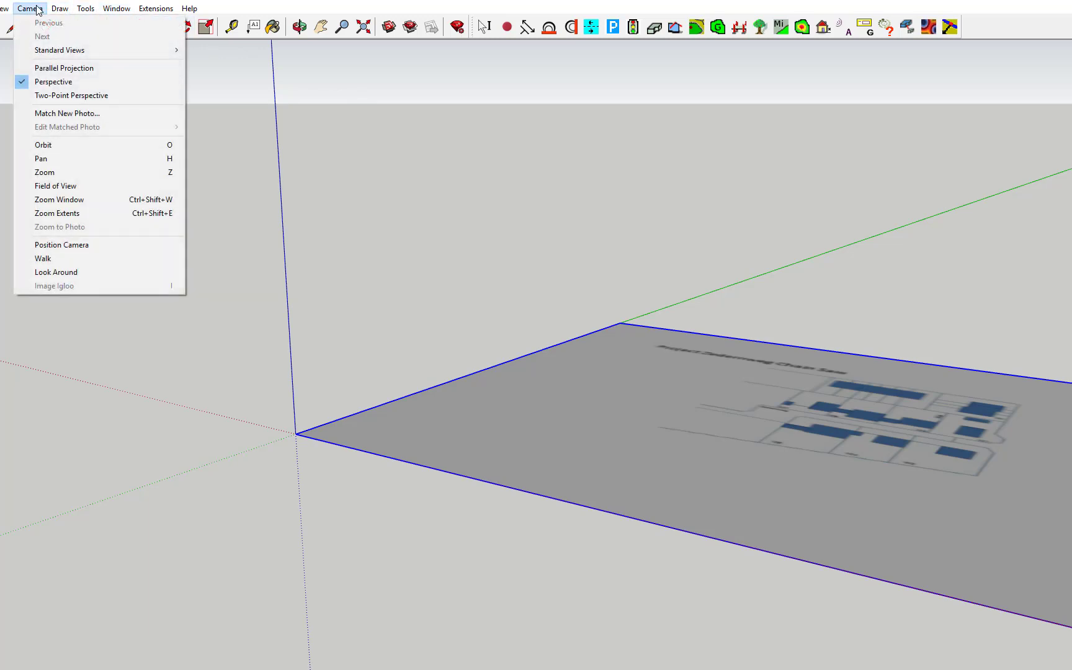
mouse_move(56, 49)
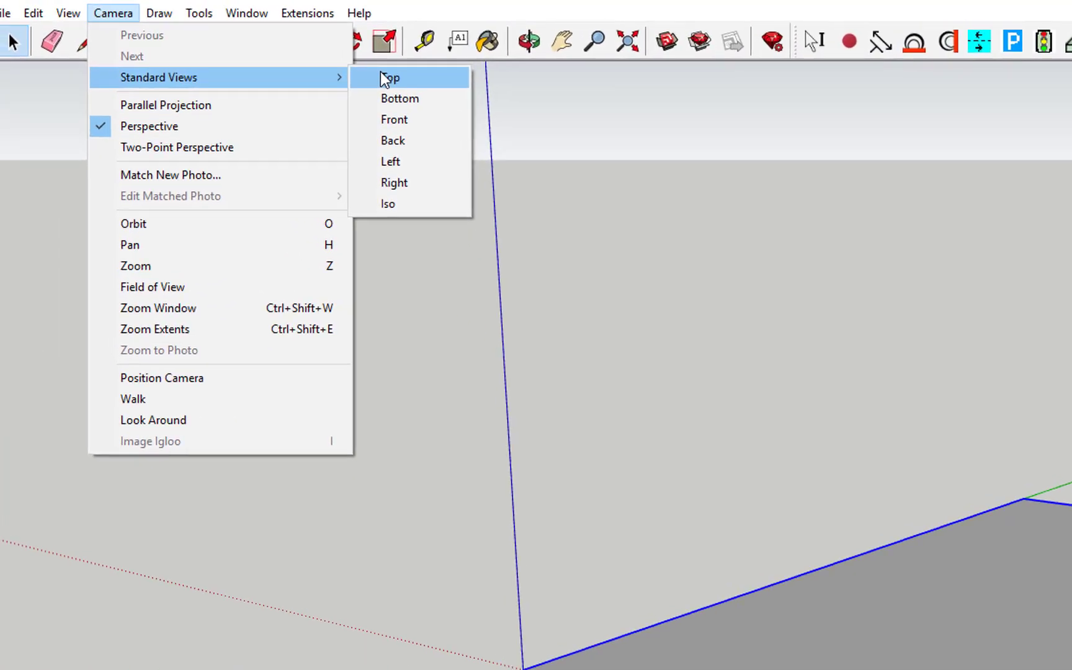
click(295, 64)
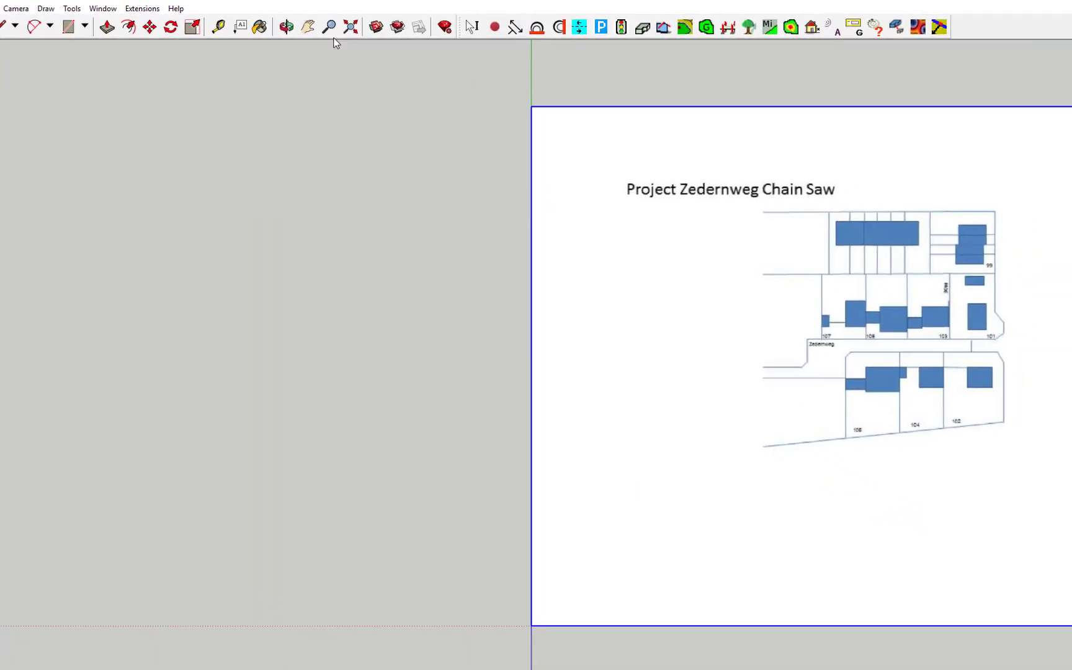
click(306, 27)
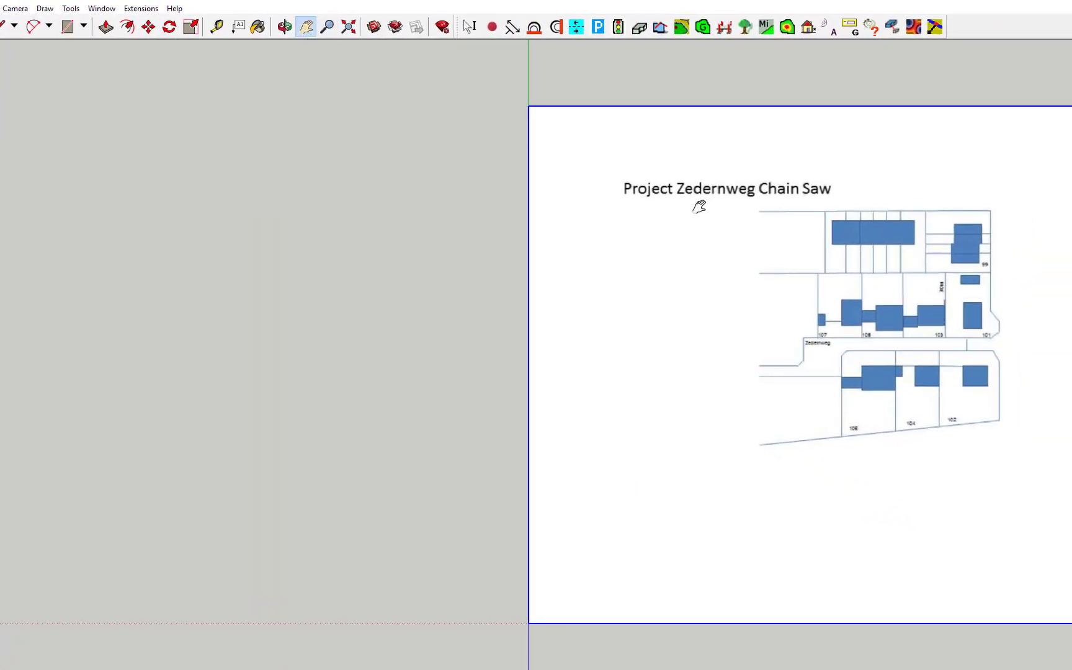
mouse_move(698, 207)
mouse_down()
mouse_move(497, 232)
mouse_move(409, 227)
mouse_up()
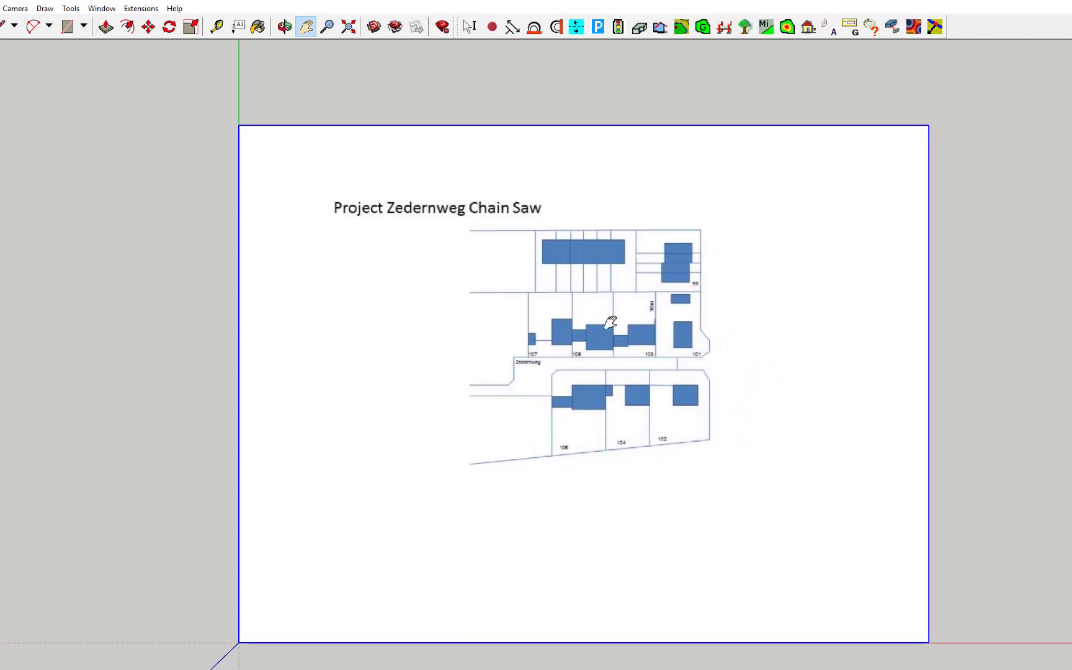
scroll(612, 313, up, 3)
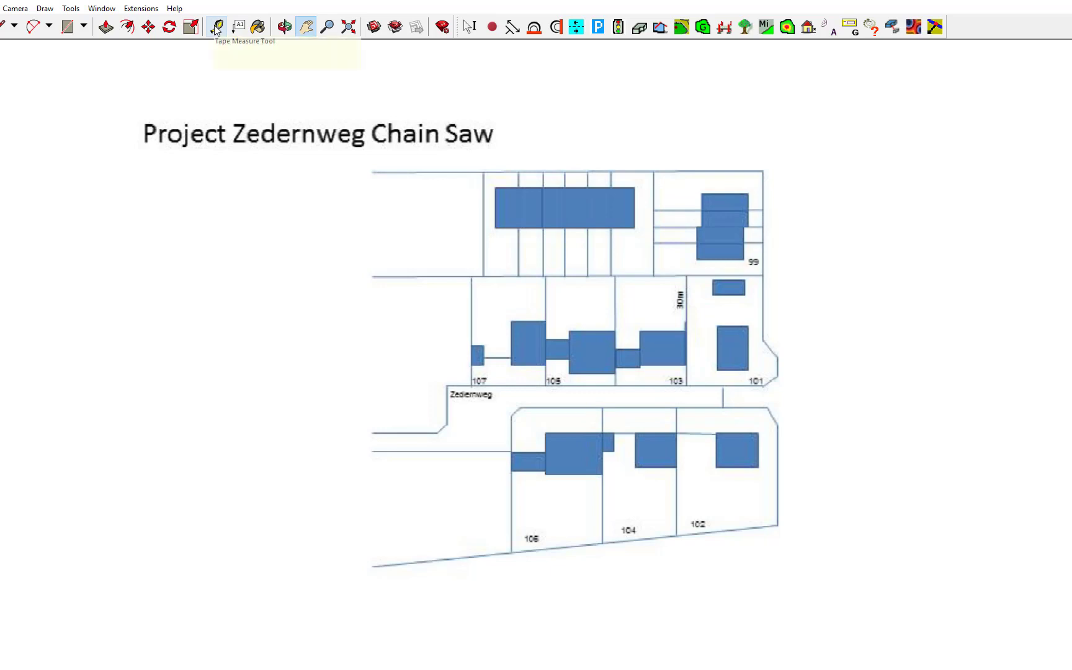
Tape-measure the 30m lot edge, enter 30, and accept resizing the whole model
click(216, 27)
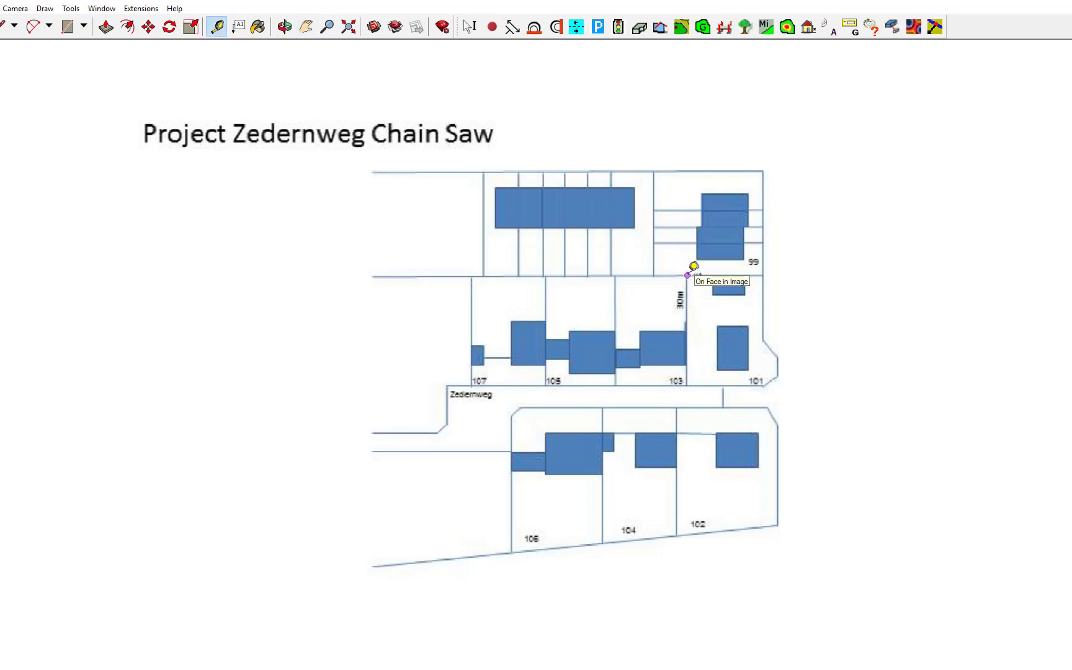
click(687, 275)
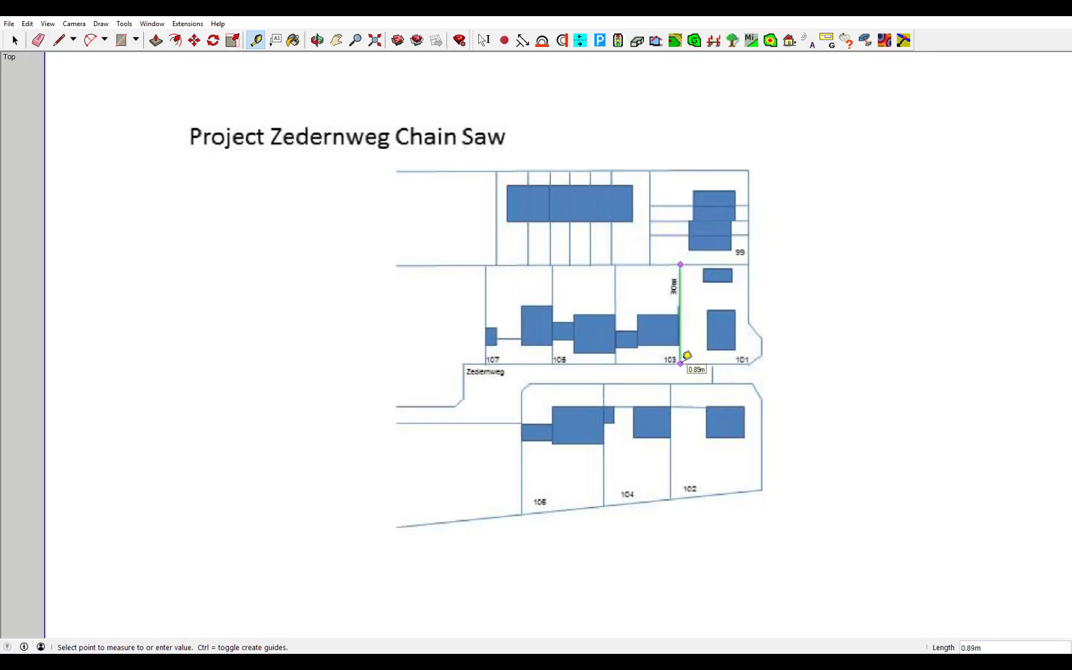
click(686, 353)
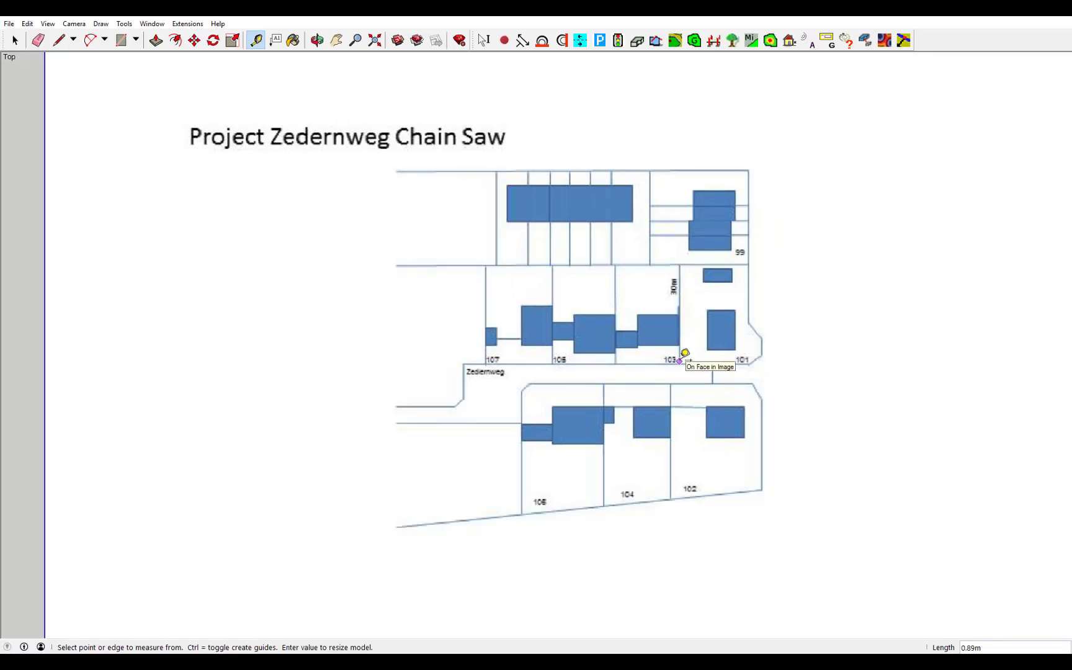
text(30)
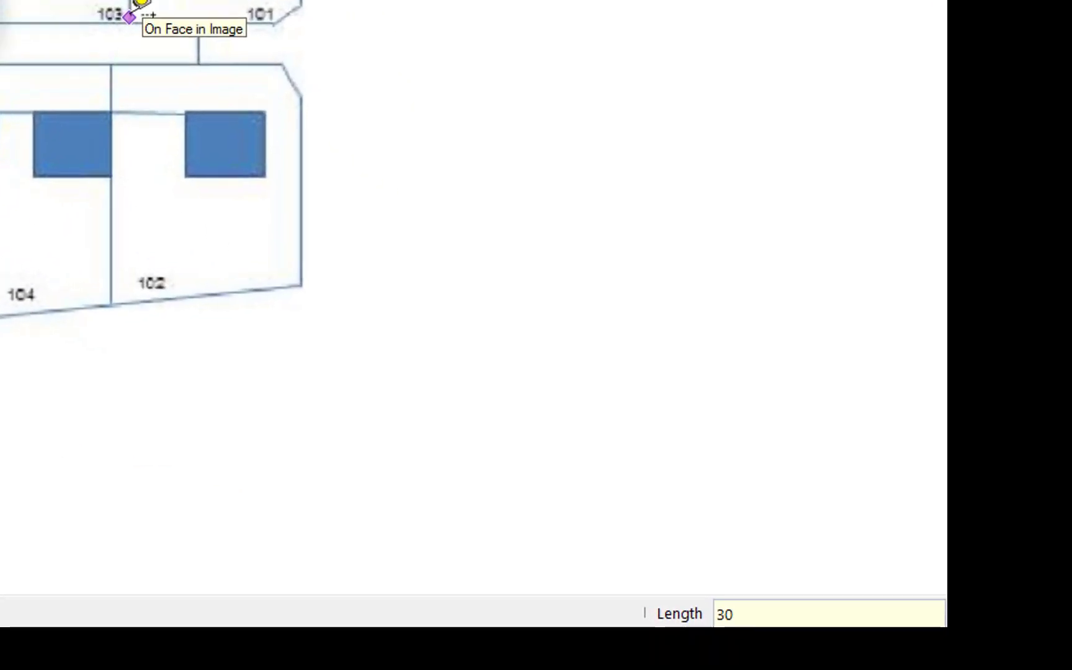
key(Return)
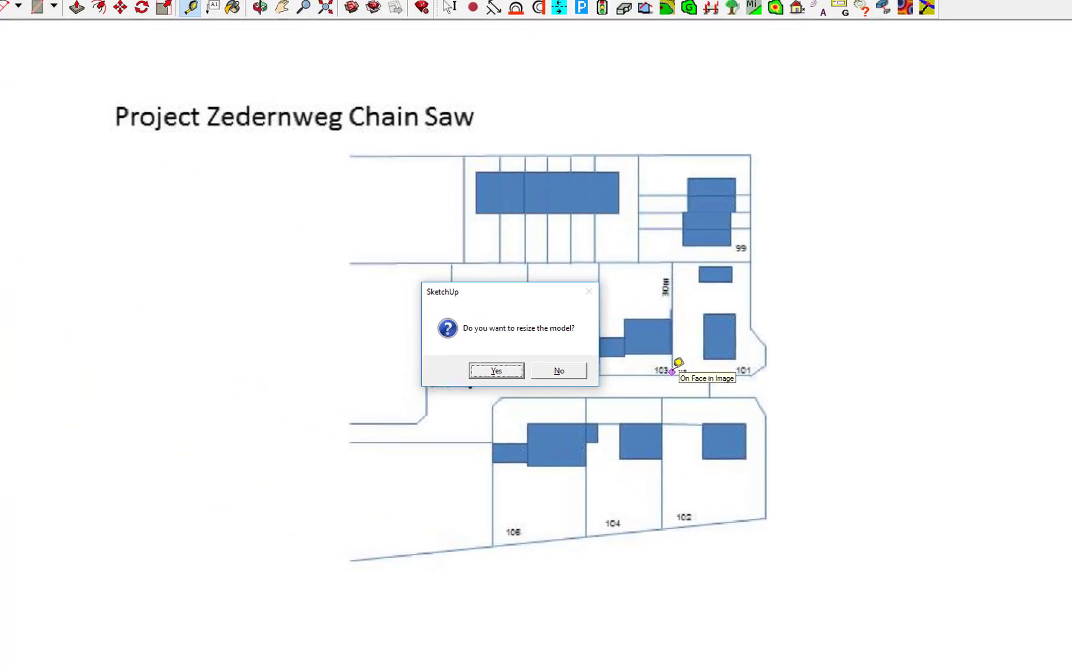
key(Return)
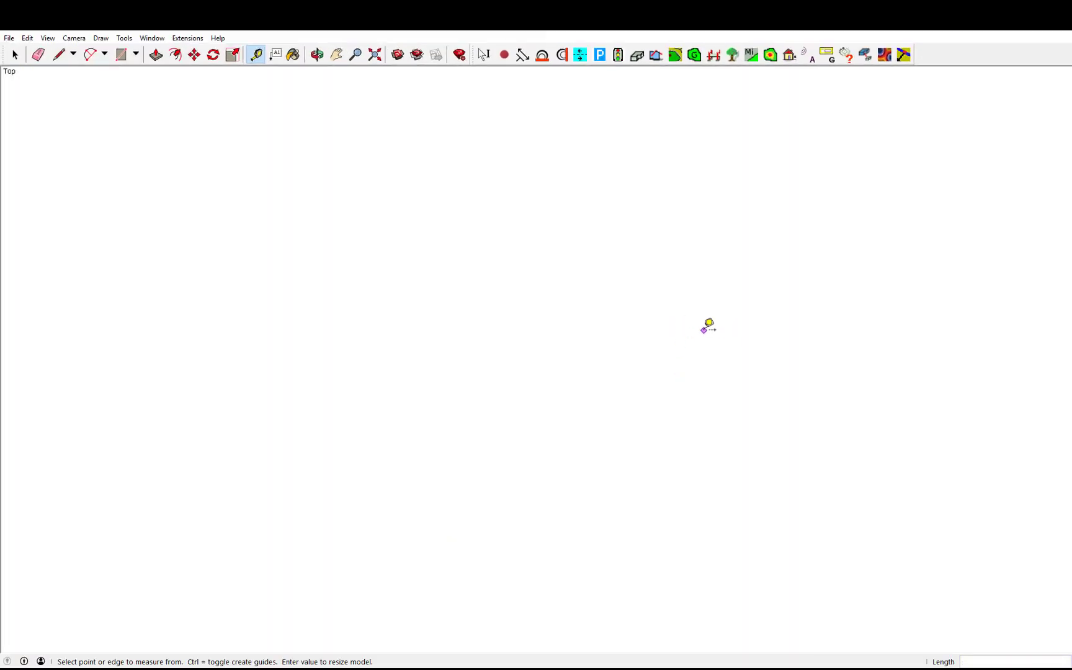
Zoom out and pan until the rescaled site plan is centred and fills the view
scroll(701, 320, down, 5)
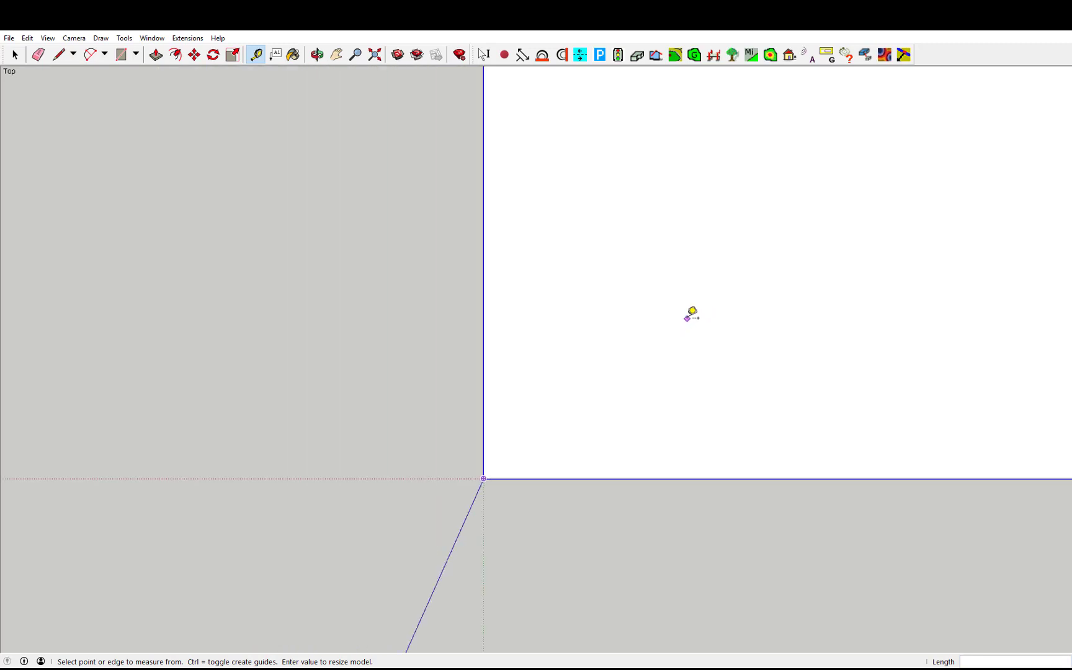
scroll(692, 314, down, 3)
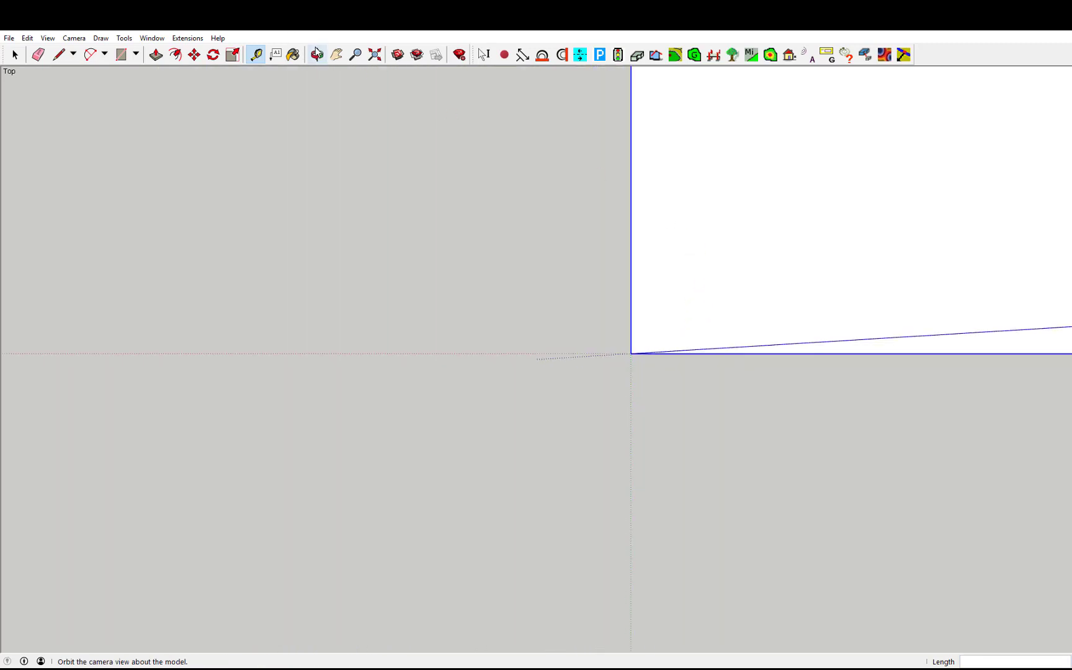
click(336, 54)
drag(746, 159, 337, 413)
scroll(342, 410, down, 5)
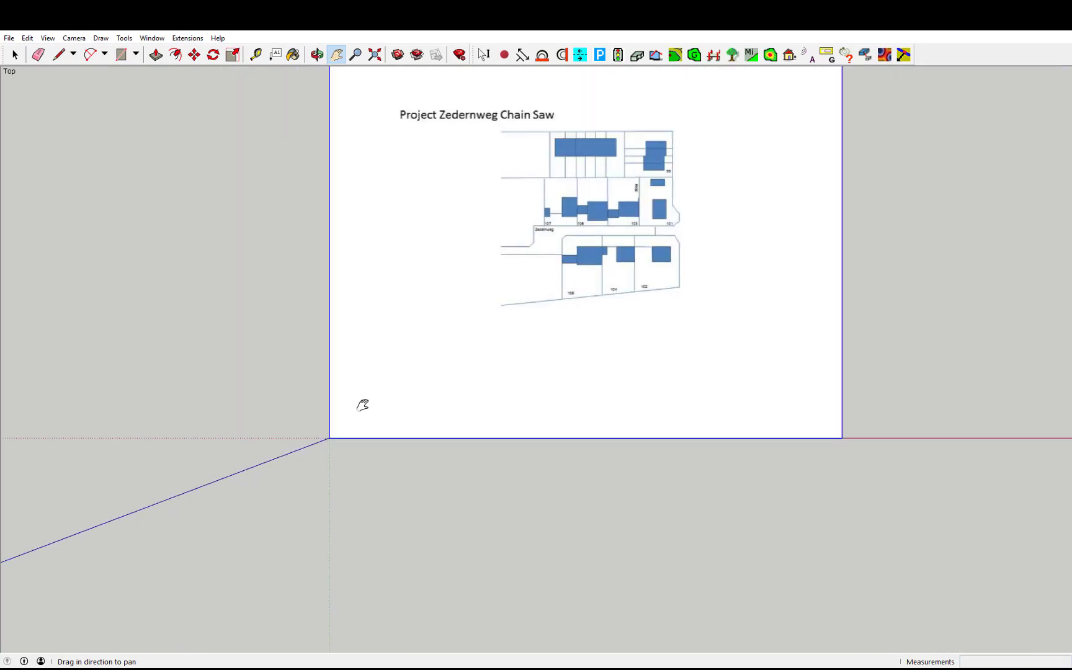
scroll(450, 318, up, 2)
drag(445, 313, 376, 469)
scroll(372, 463, up, 2)
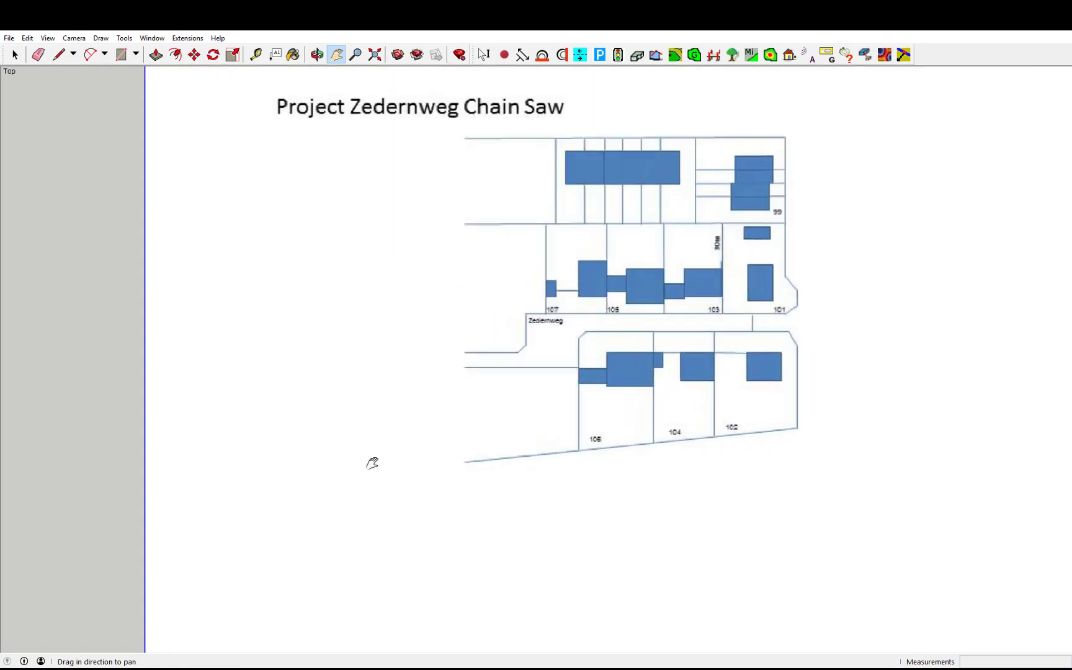
scroll(372, 463, up, 2)
drag(380, 412, 306, 525)
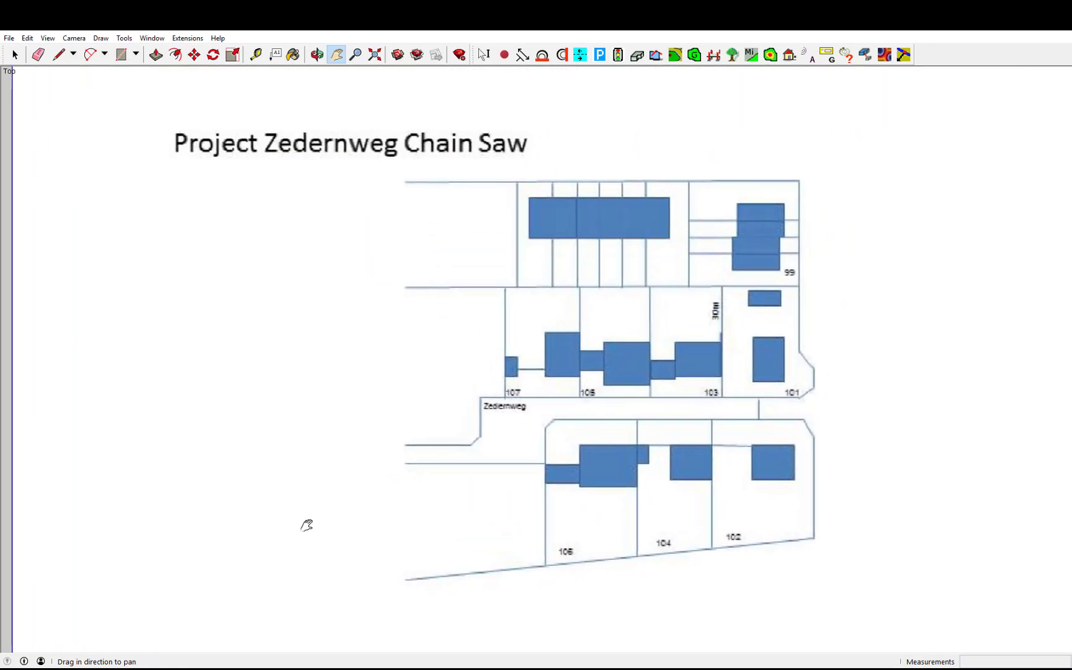
scroll(305, 523, up, 3)
drag(323, 426, 273, 472)
scroll(273, 472, down, 2)
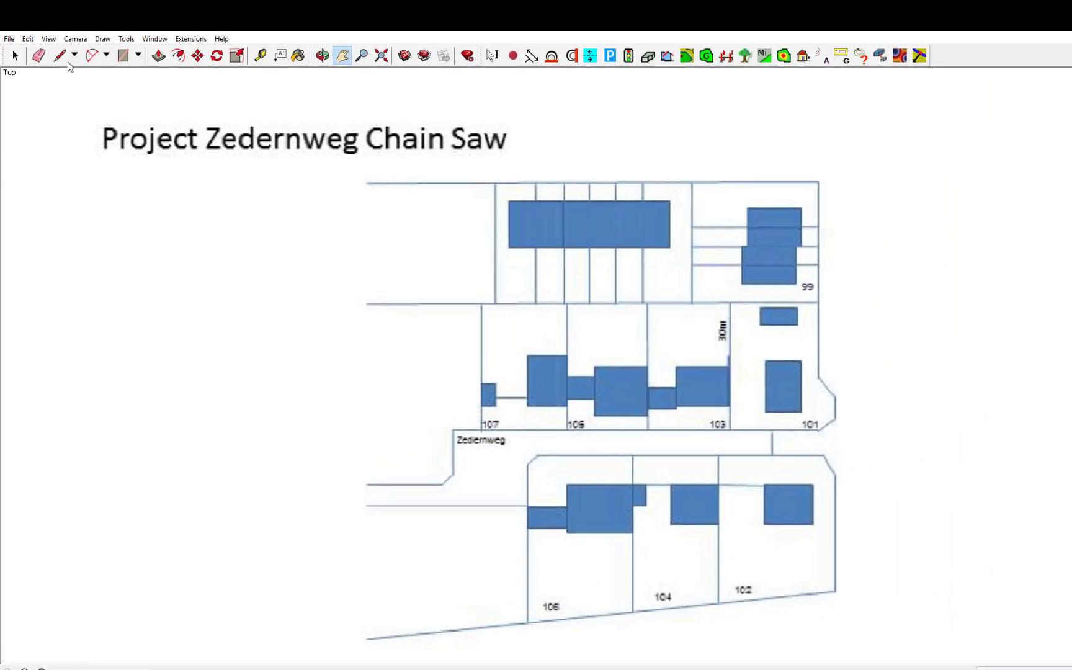
Save the model as a new SketchUp file with a name starting 'Zede'
click(10, 41)
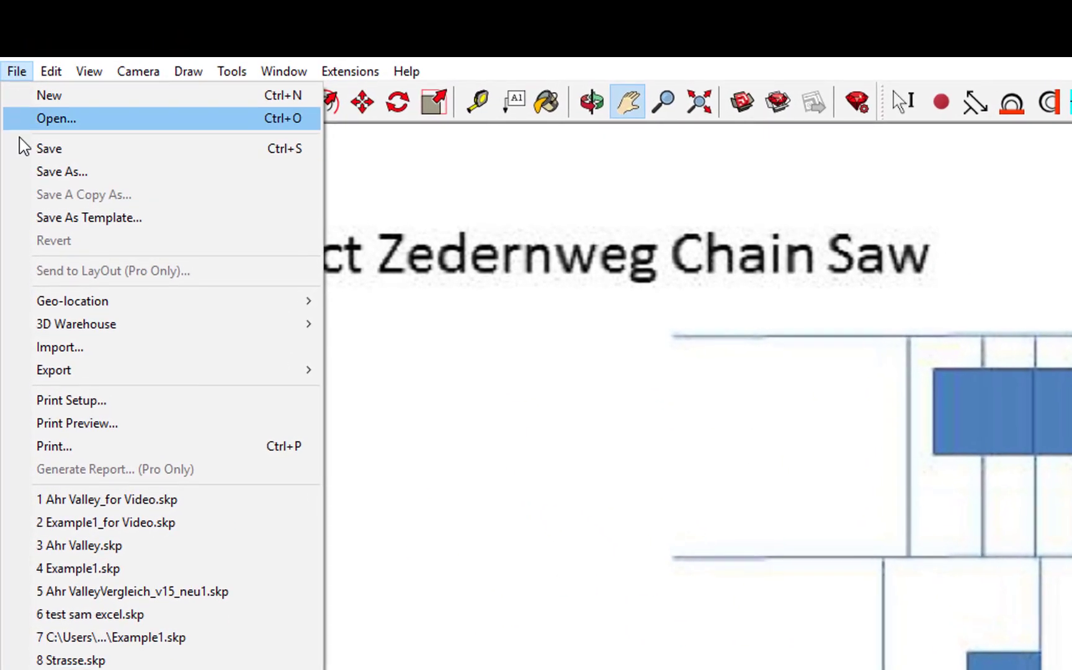
click(19, 162)
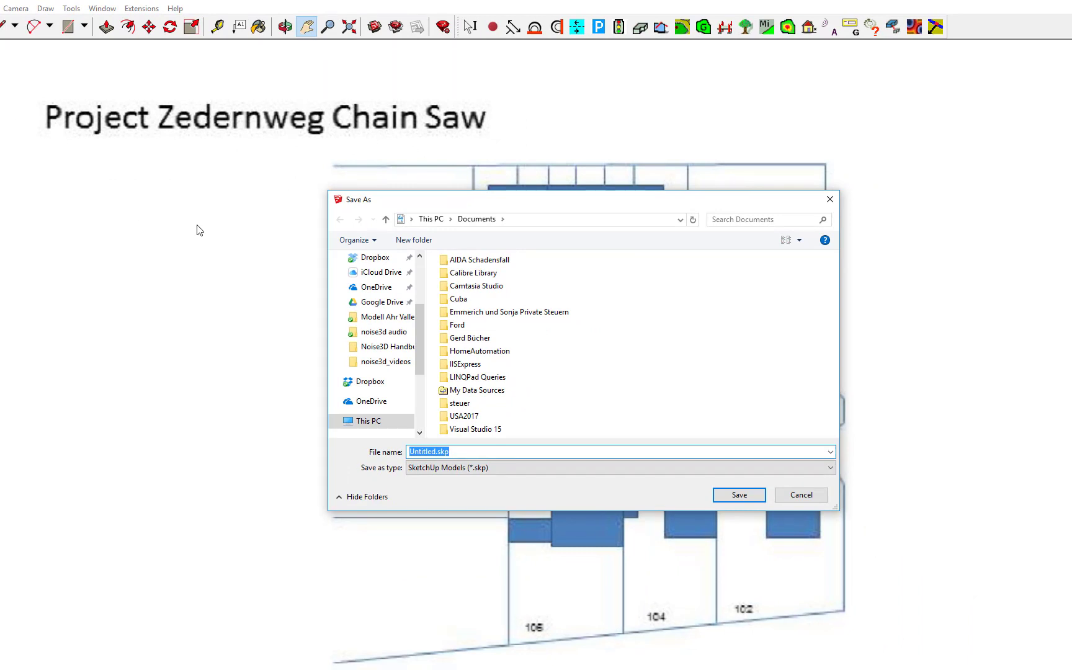
text(Zede)
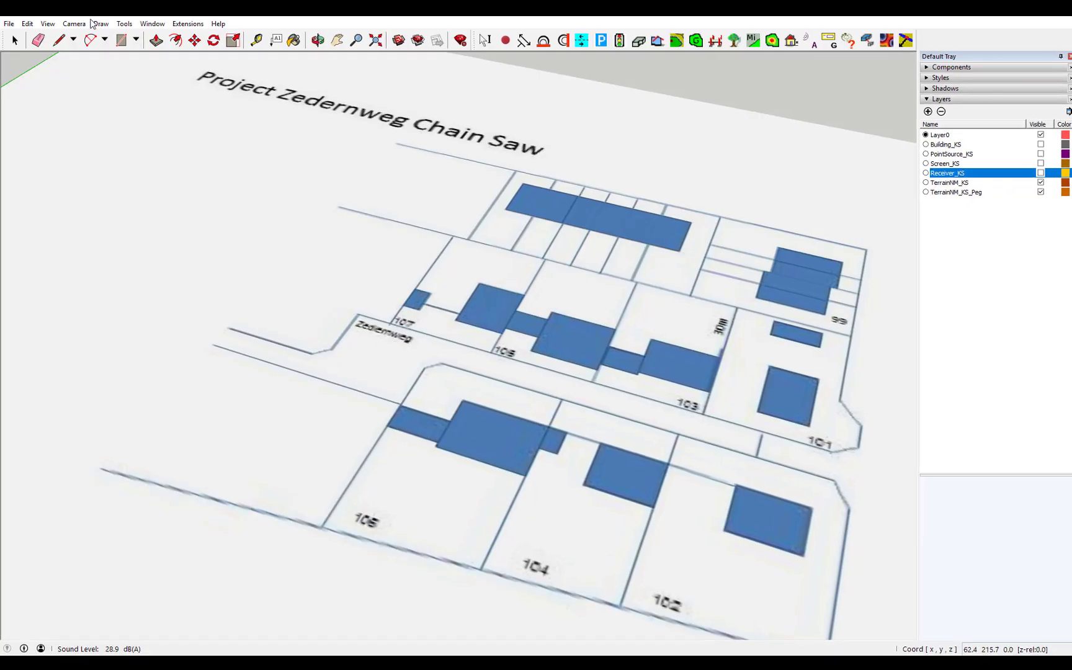
In noise3D Project Setup, enter project name ZedernwegChainSaw, date and a presentation comment
click(193, 25)
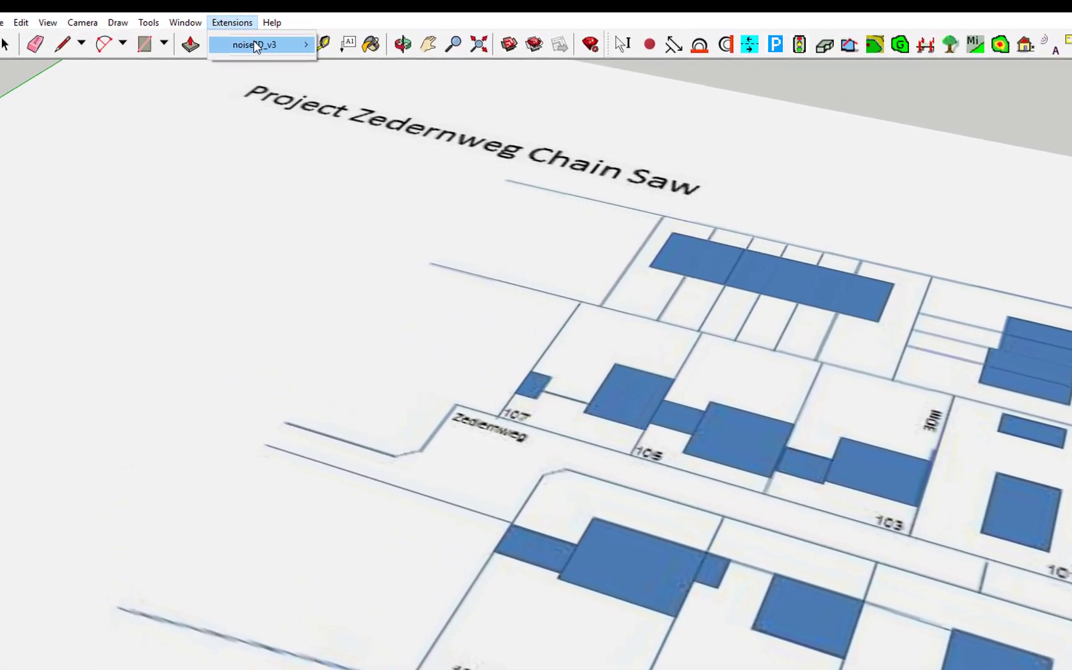
mouse_move(235, 42)
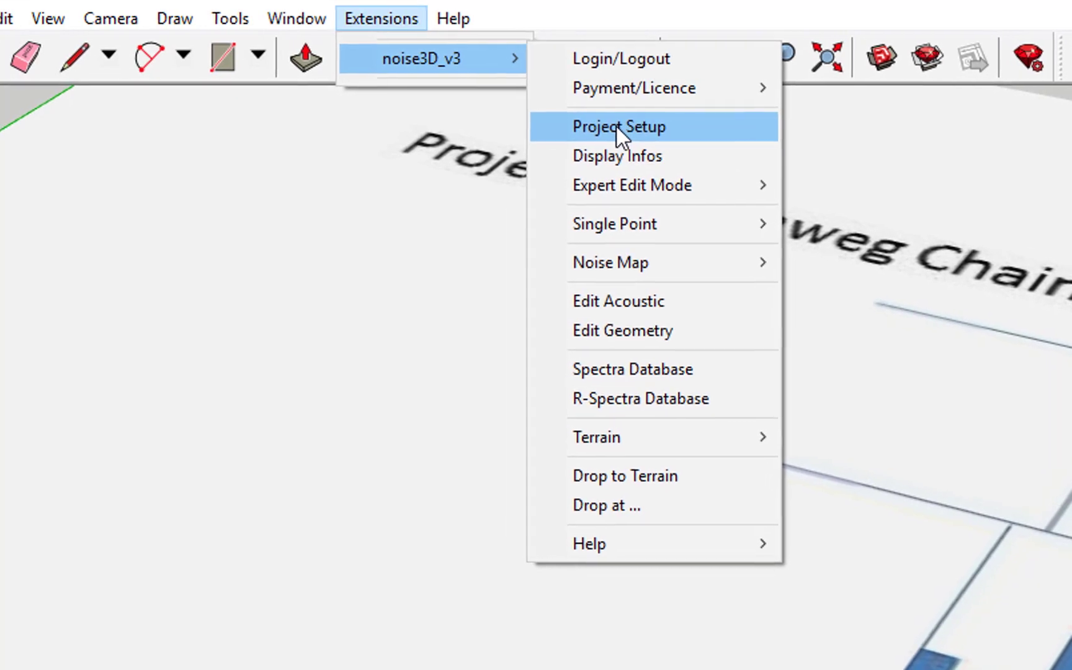
click(618, 128)
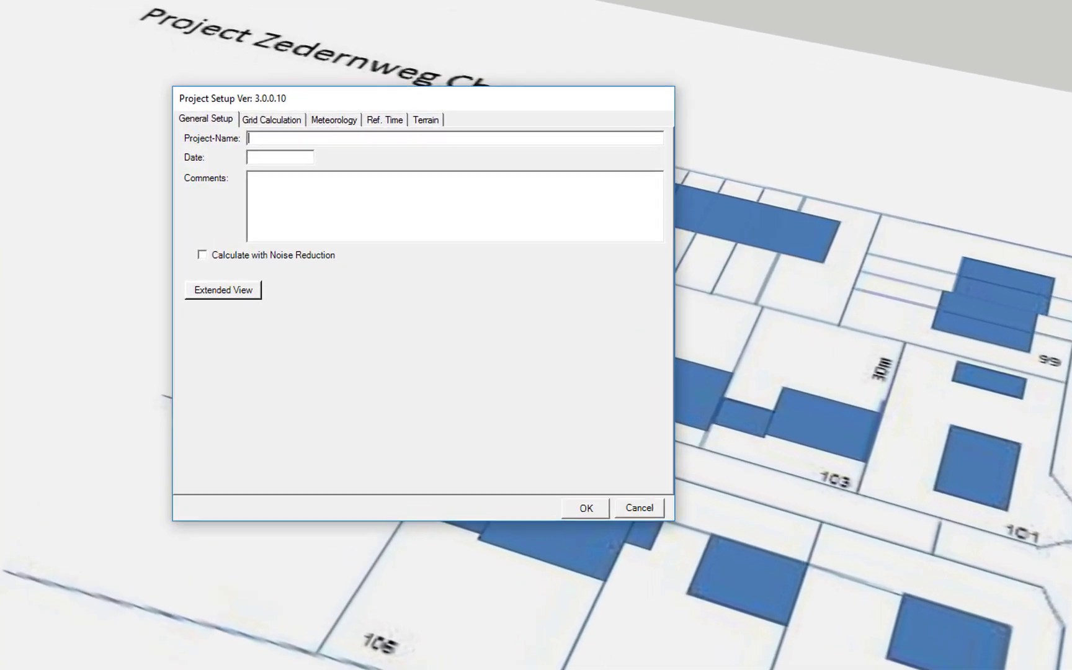
text(Zedernw)
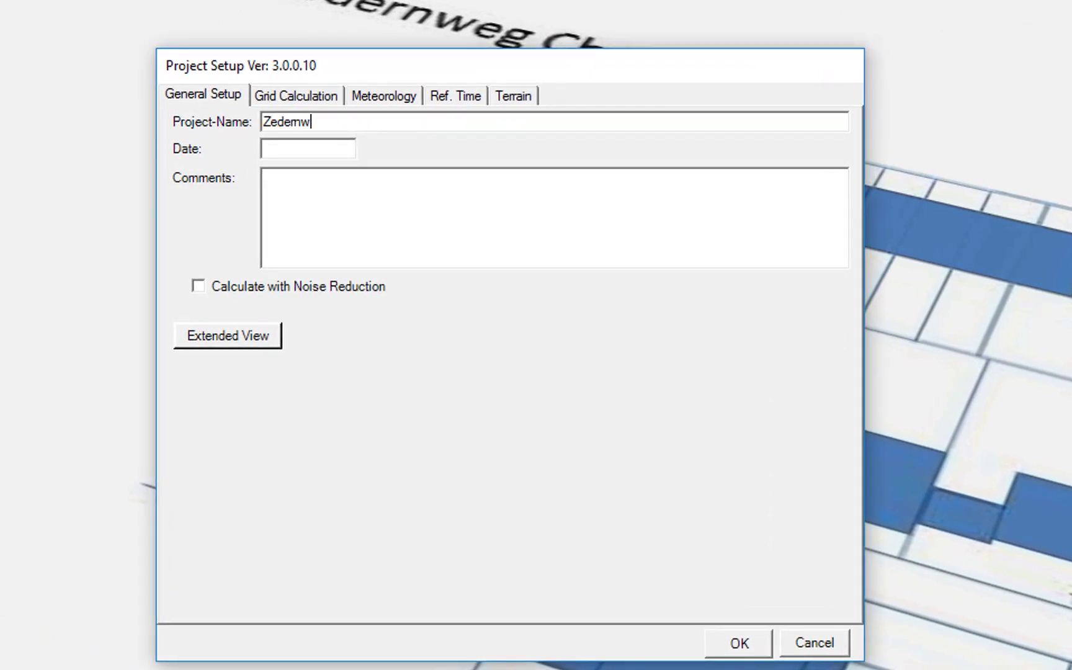
text(egChainSaw)
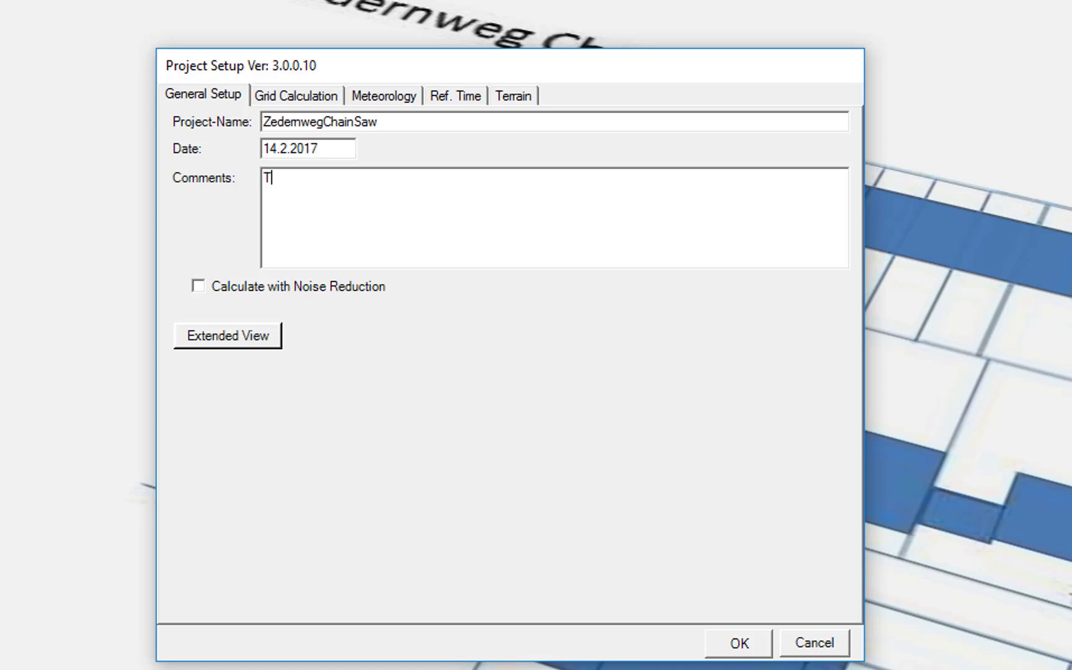
text(esentation)
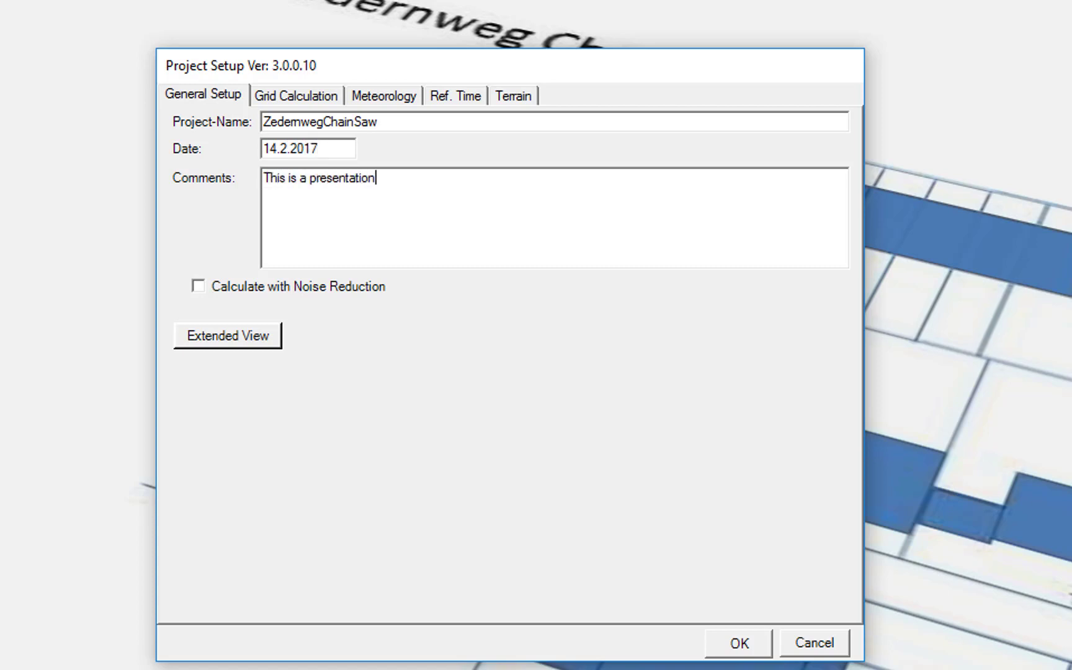
Set grid calculation bounds from the model (X-Max 319.06, Y-Max 239.3) and confirm
click(292, 95)
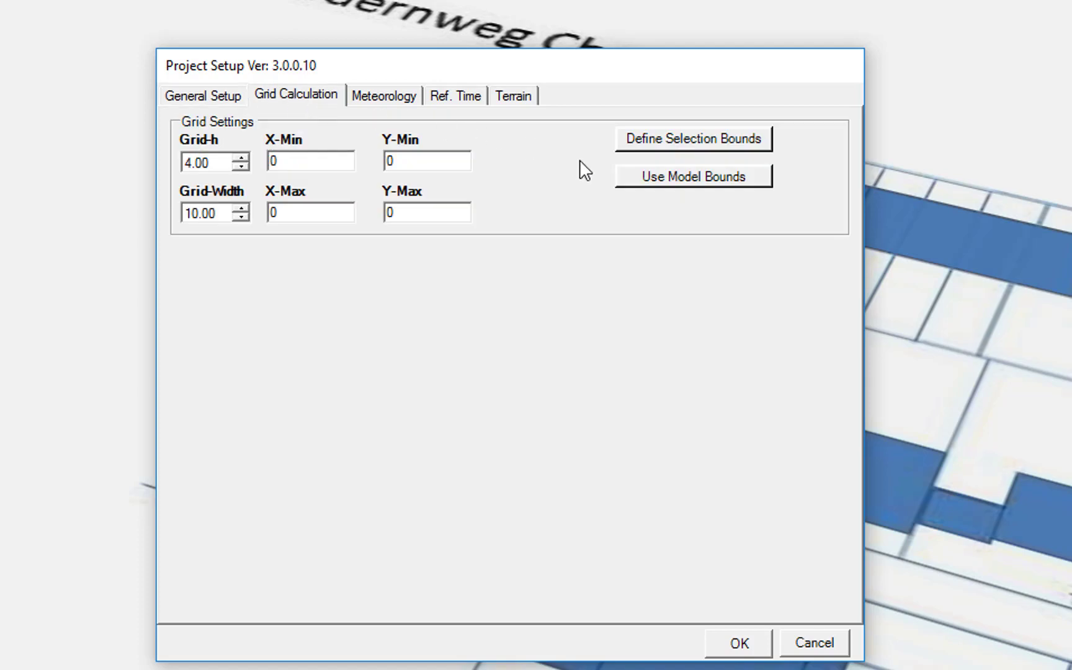
click(679, 176)
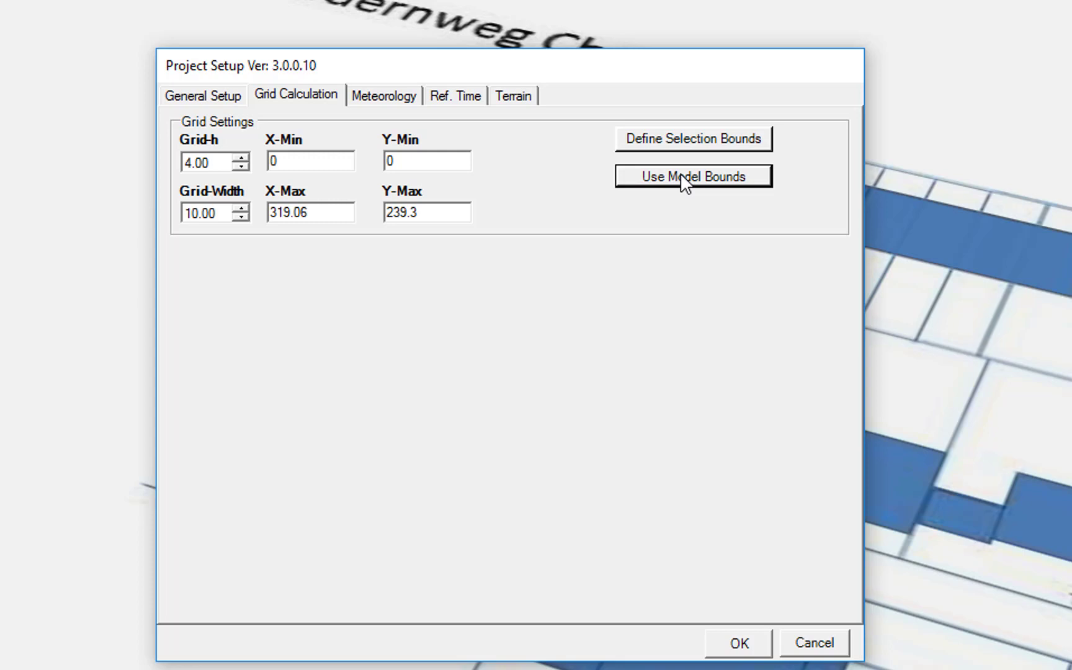
click(739, 643)
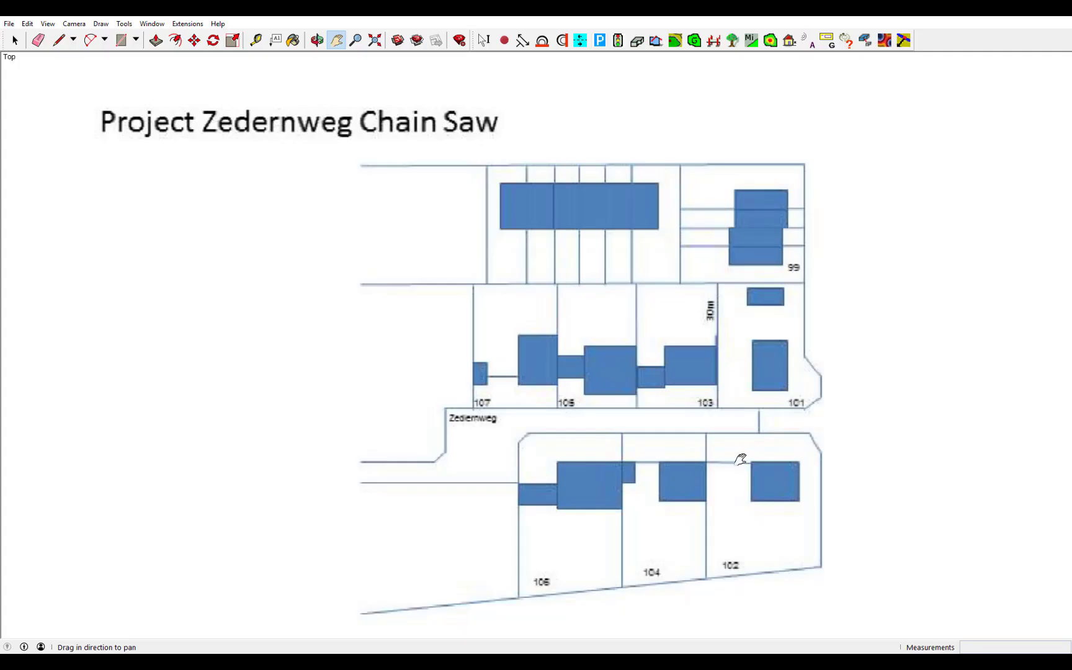
Trace the top row block's rectangular footprint into an extruded building
click(636, 41)
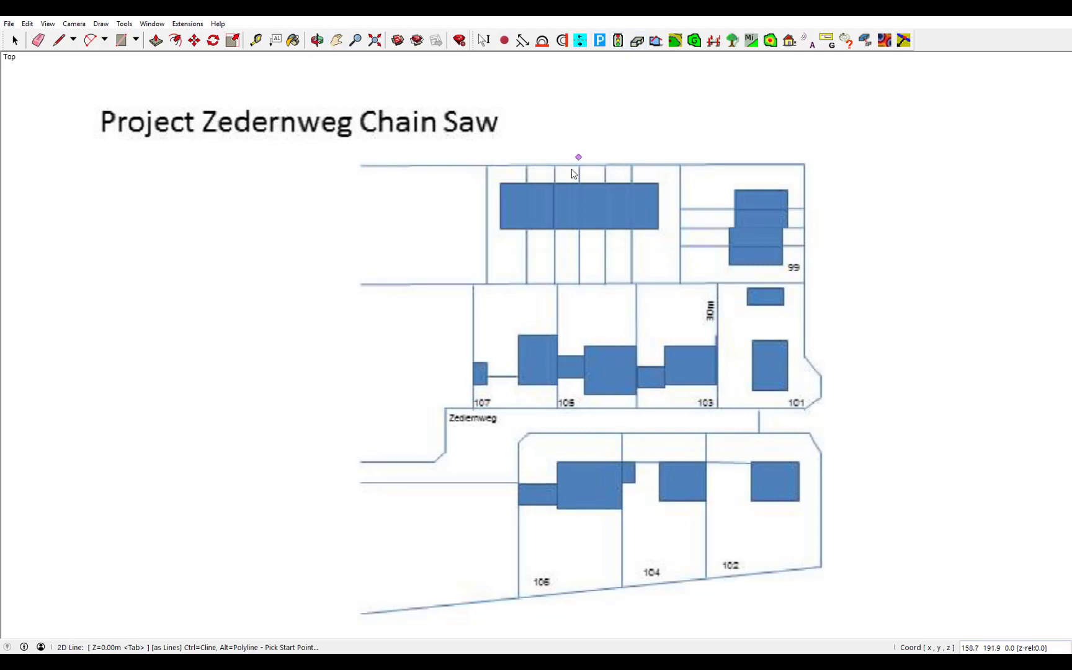
click(501, 182)
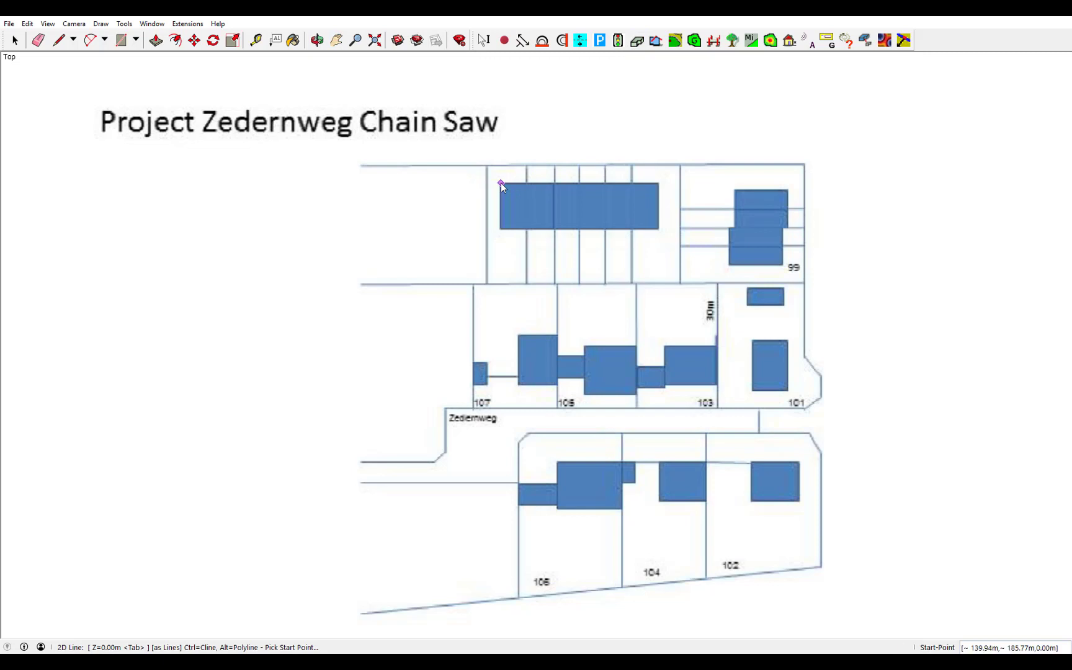
click(659, 183)
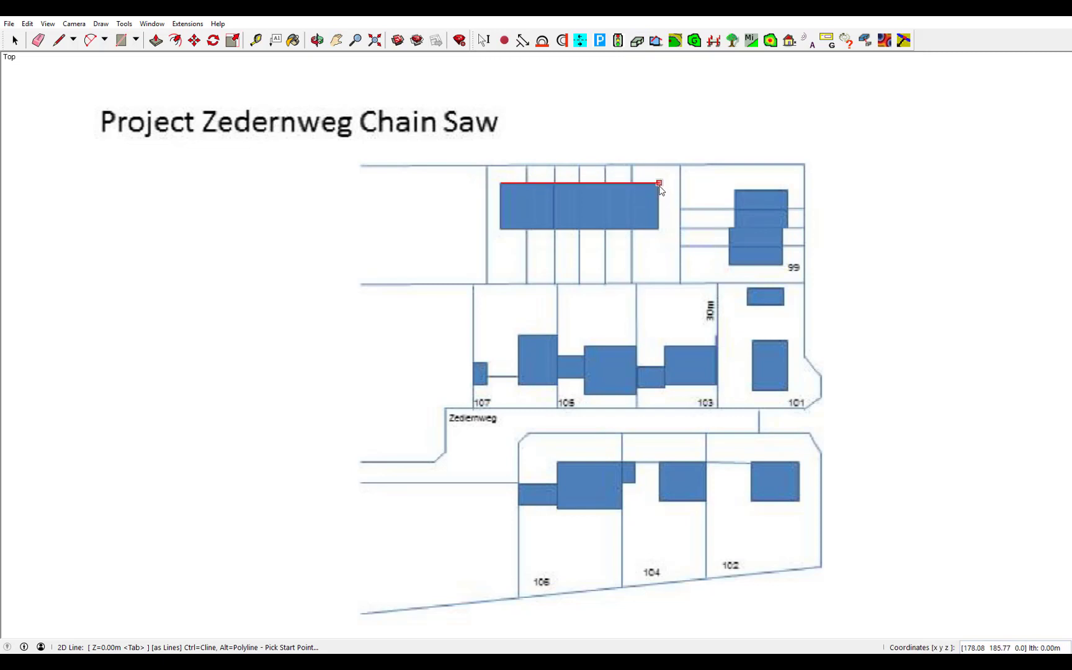
click(659, 230)
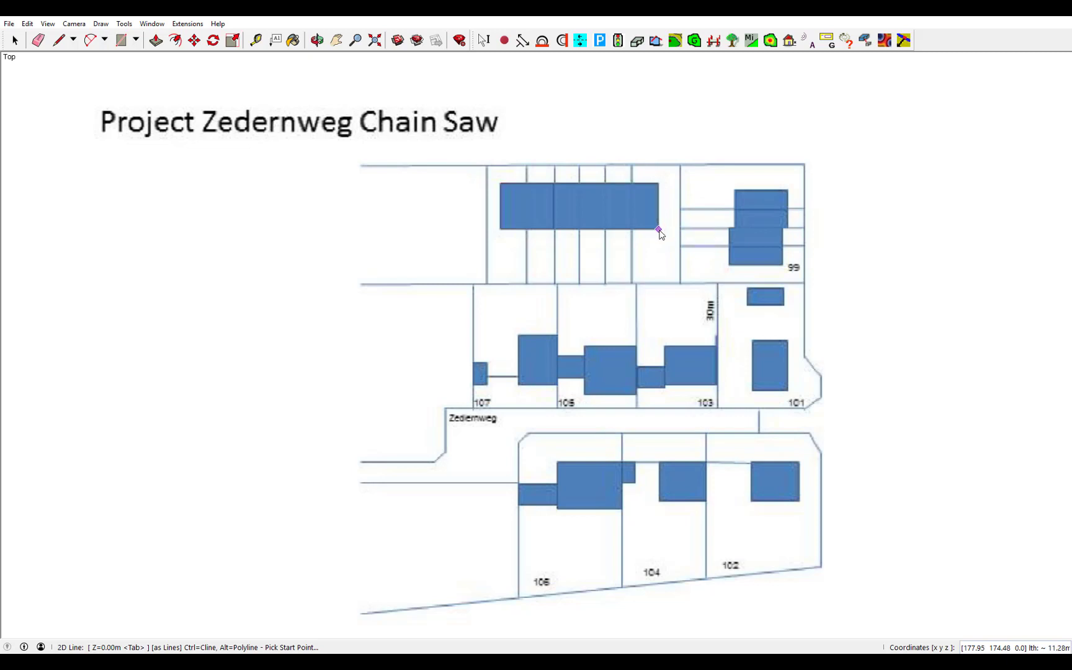
click(501, 231)
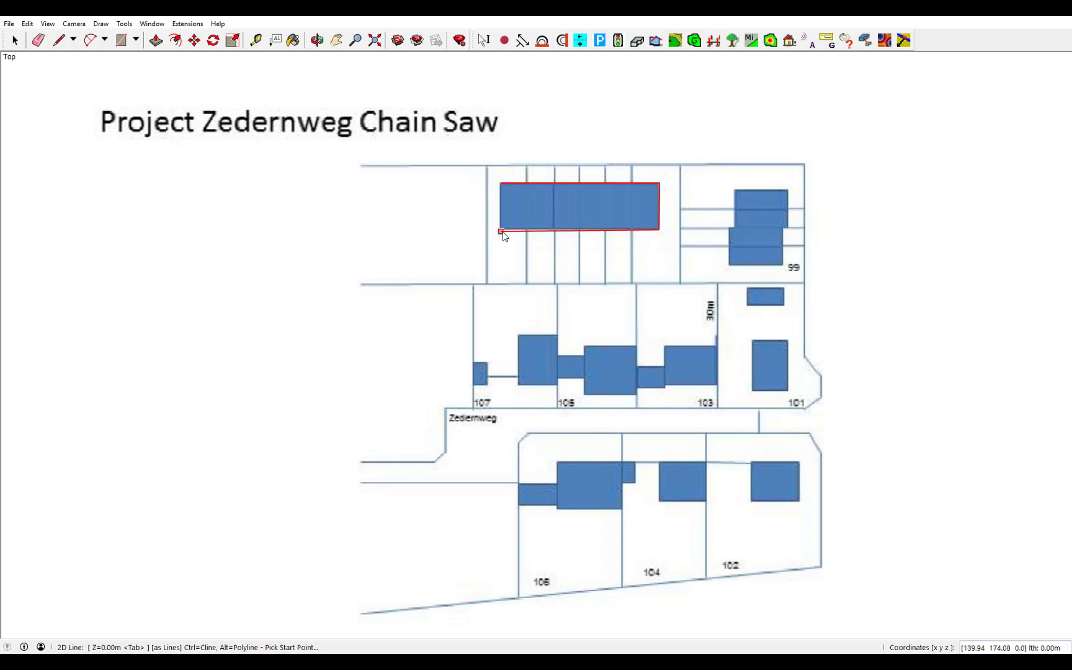
click(502, 184)
click(734, 191)
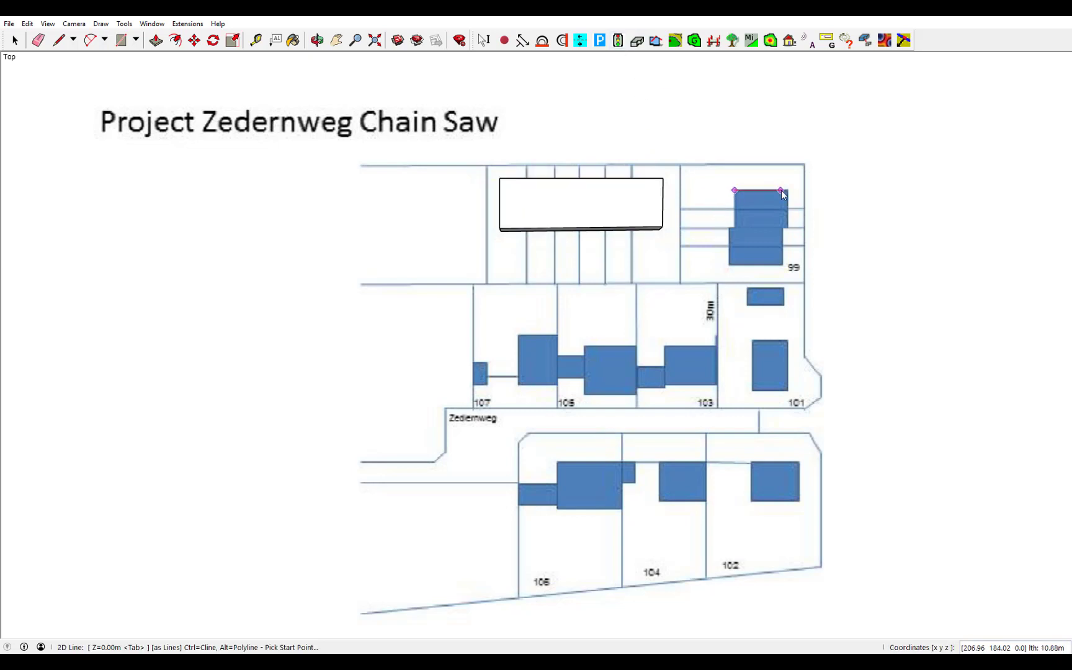
click(787, 190)
click(783, 228)
click(782, 264)
click(729, 263)
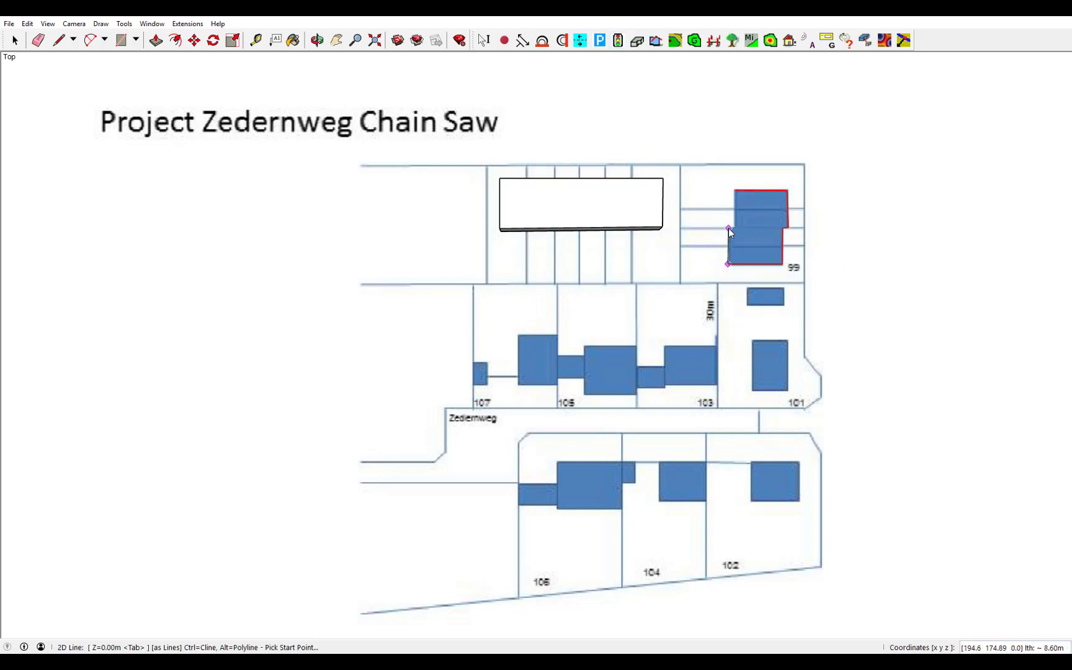
click(728, 228)
click(734, 227)
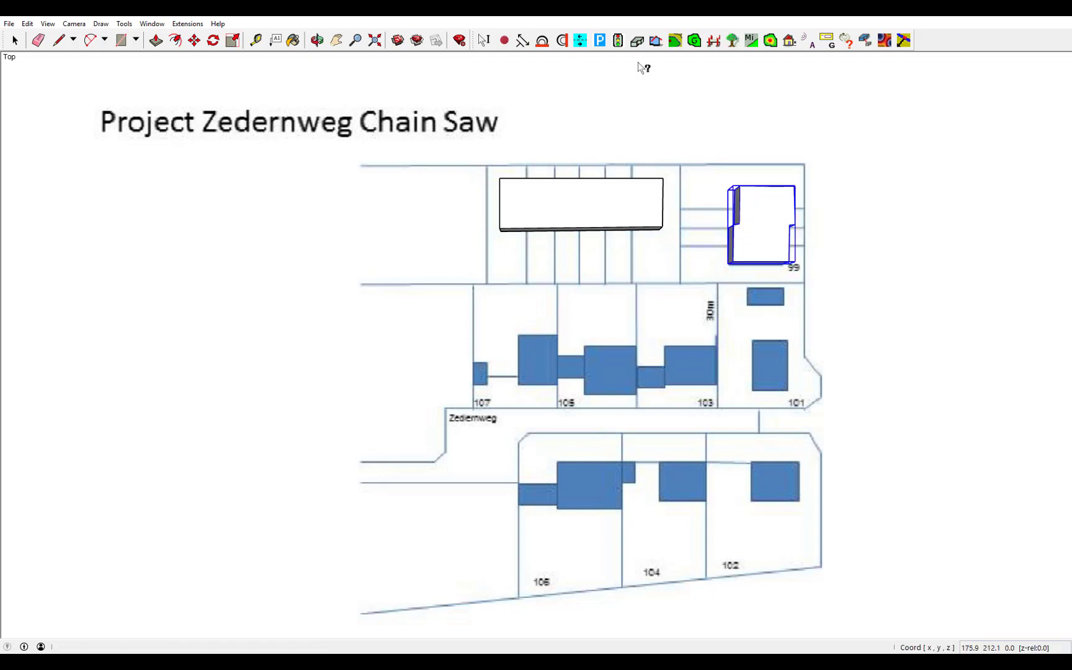
Extrude the small shed above lot 101 and set its height to 2 m
click(637, 41)
click(748, 288)
click(783, 288)
click(784, 305)
click(746, 304)
click(748, 288)
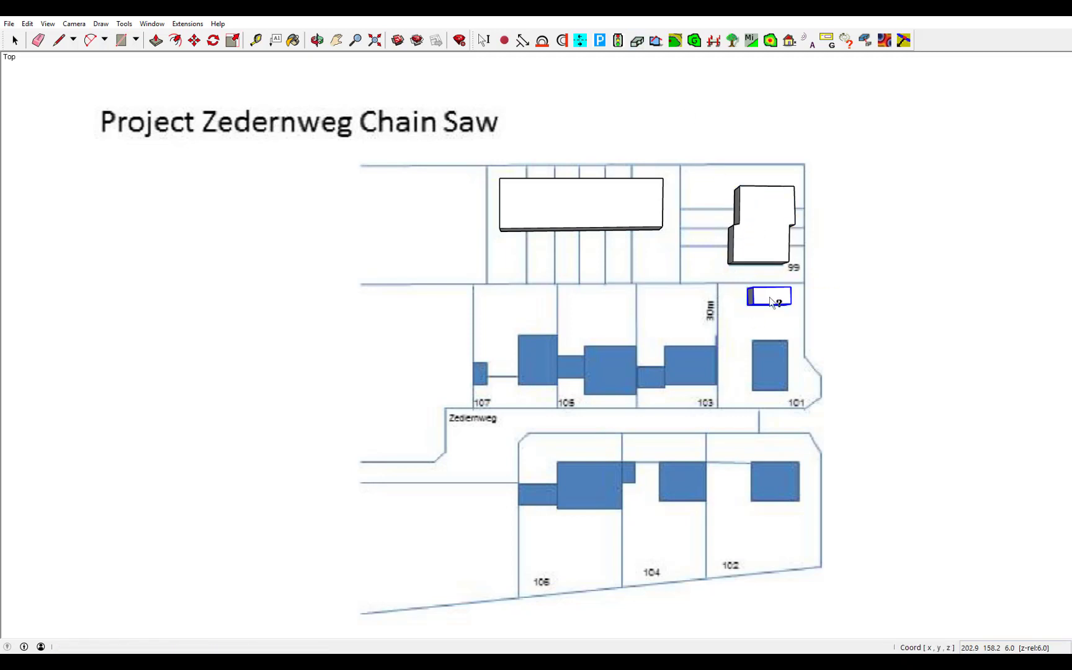
right_click(771, 302)
click(795, 316)
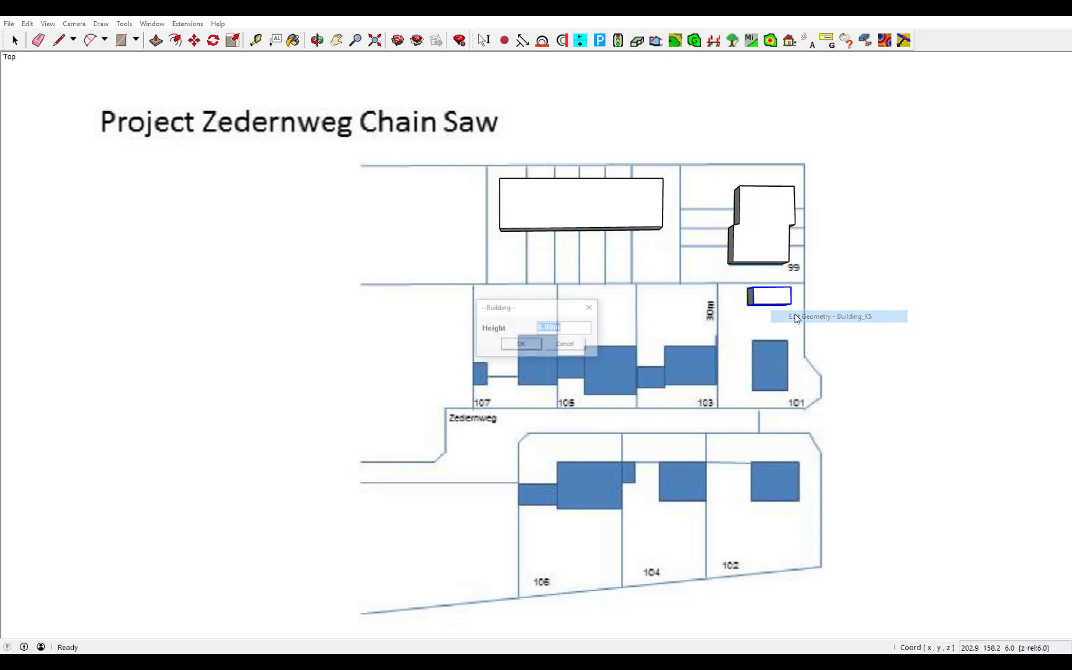
text(2)
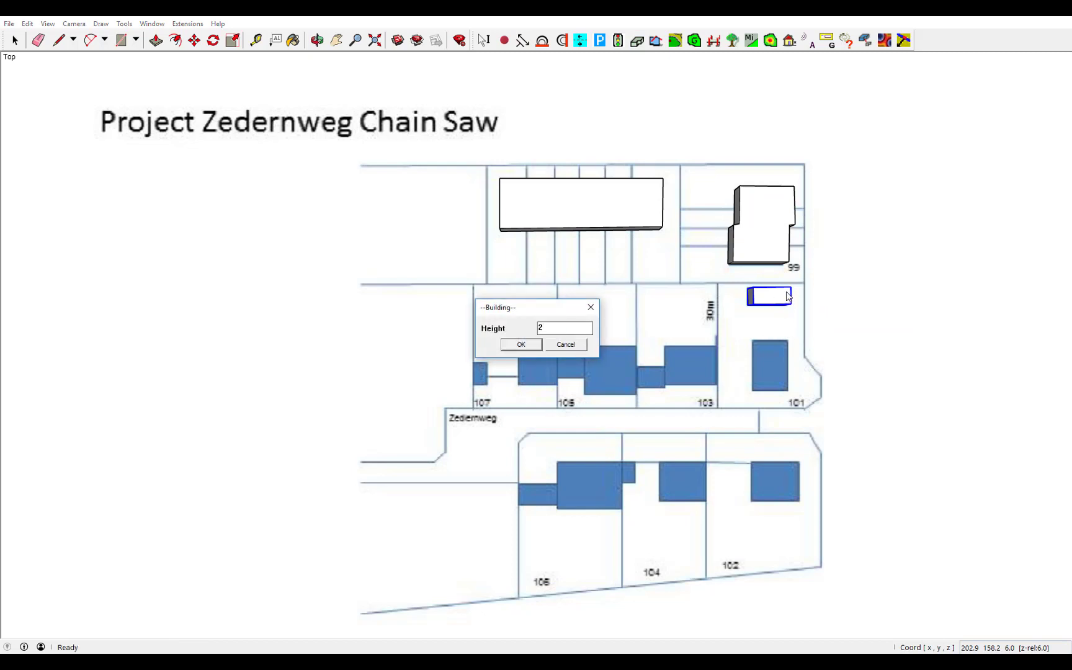
key(Return)
Trace houses 101 and 103 into extruded buildings
click(637, 40)
click(752, 340)
click(787, 340)
click(787, 391)
double_click(752, 390)
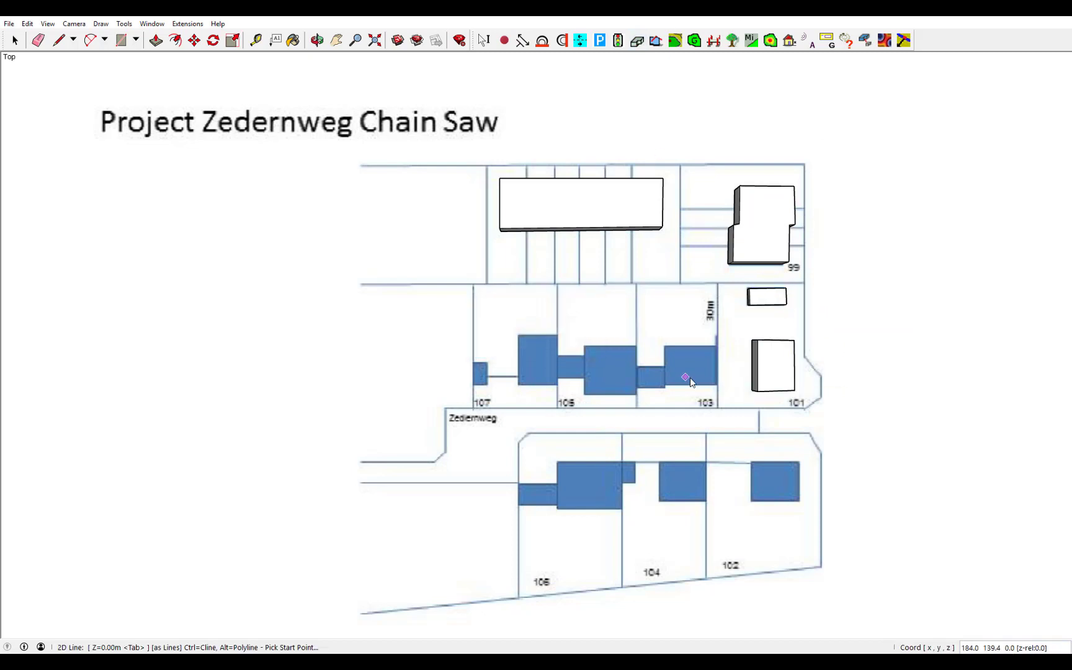
click(717, 385)
click(717, 345)
click(665, 345)
double_click(665, 385)
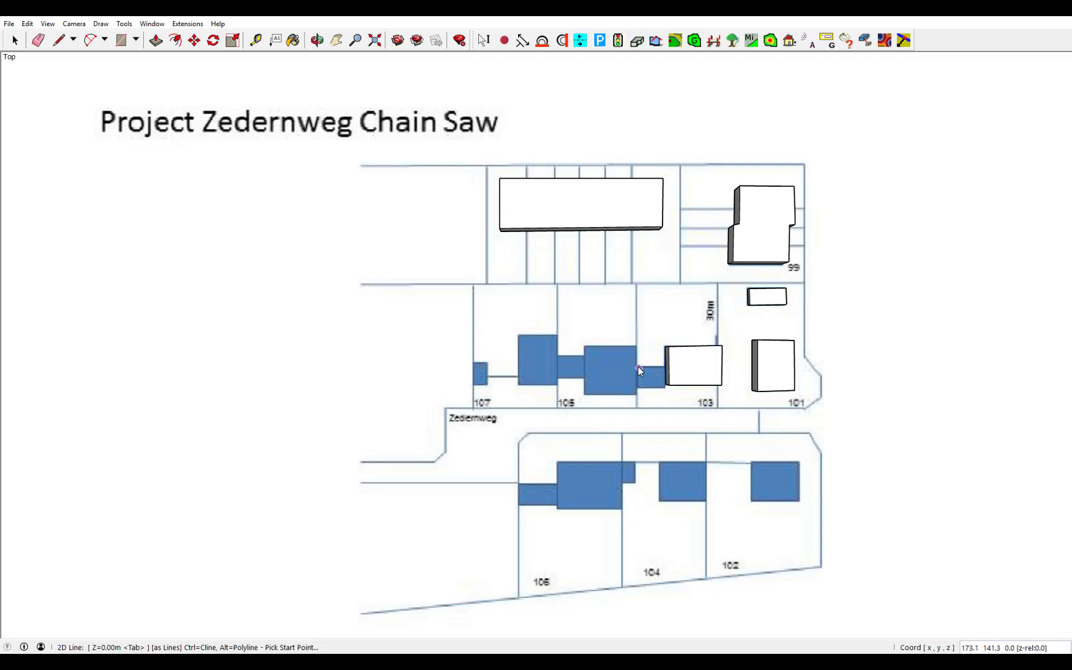
right_click(649, 374)
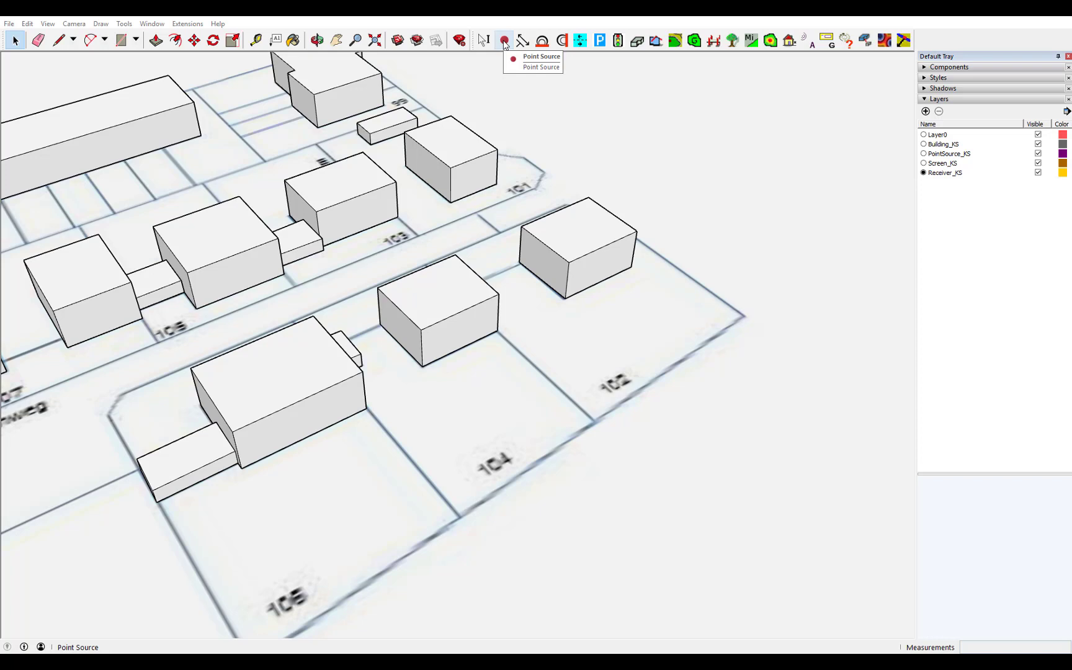
click(504, 42)
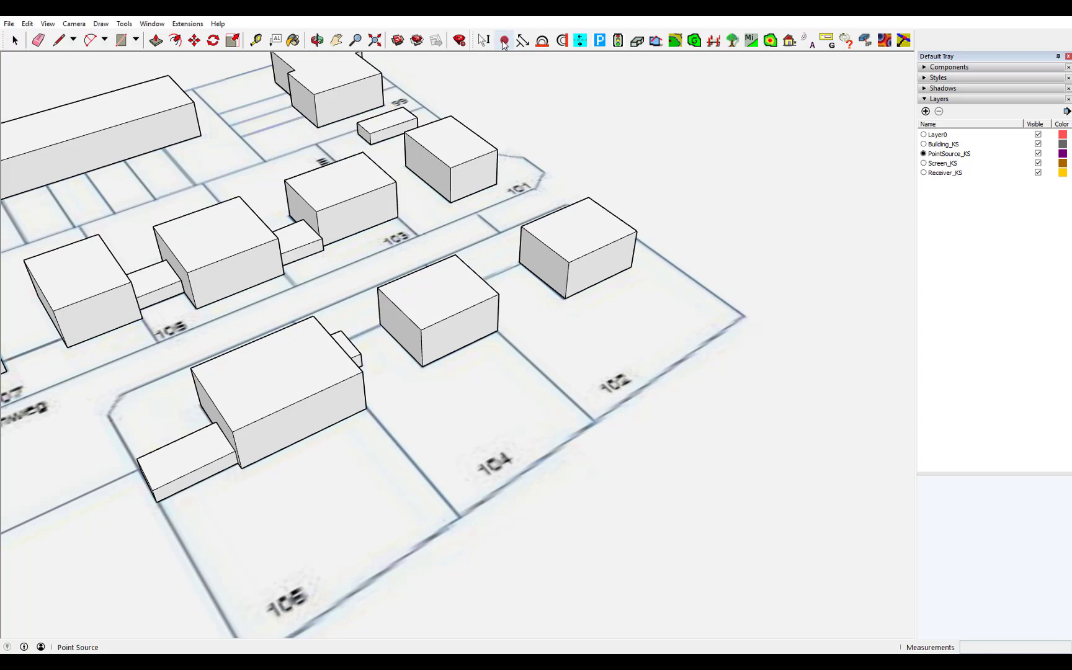
click(473, 380)
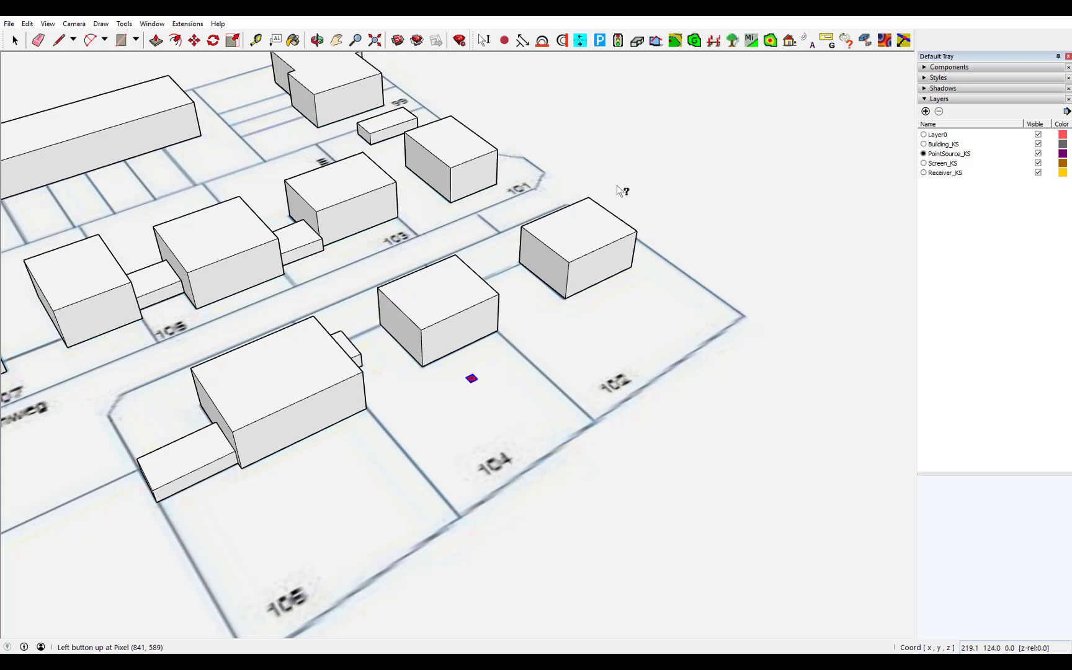
click(815, 42)
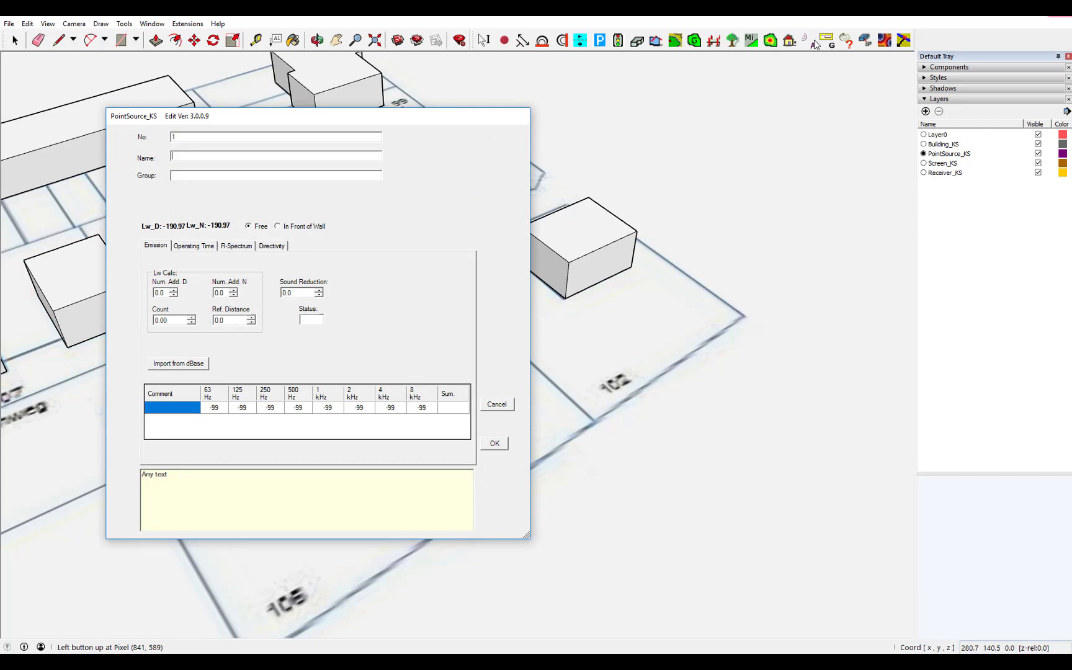
key(Tab)
text(1)
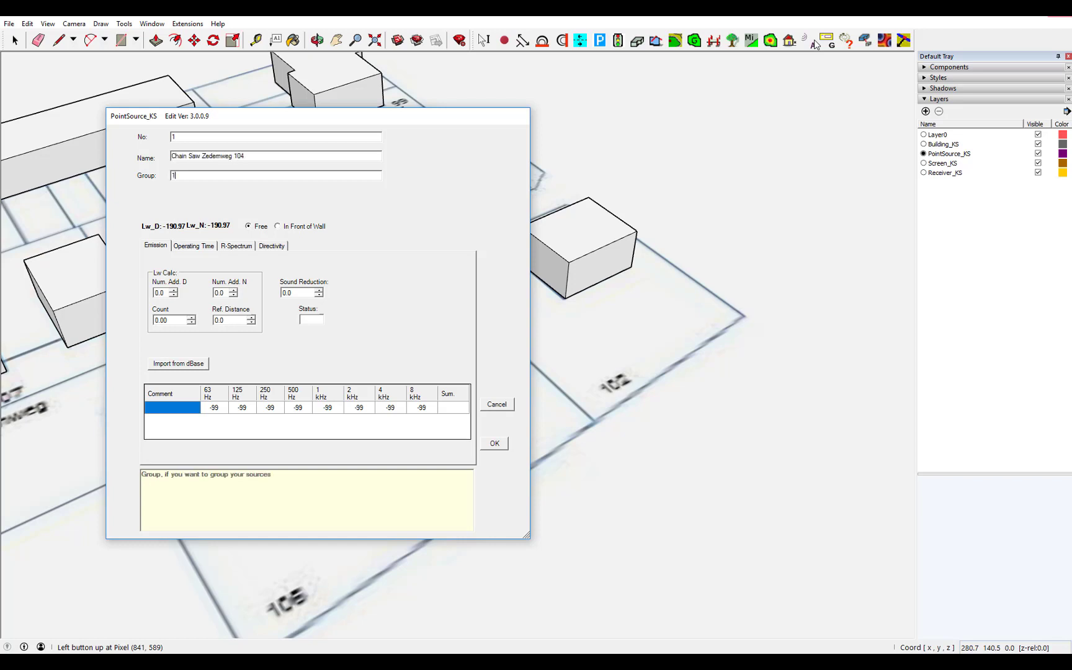
click(155, 407)
text(Chain Saw)
Enter octave-band levels 80, 80, 85, 85, 90, 95, 100, 95 and confirm
key(Tab)
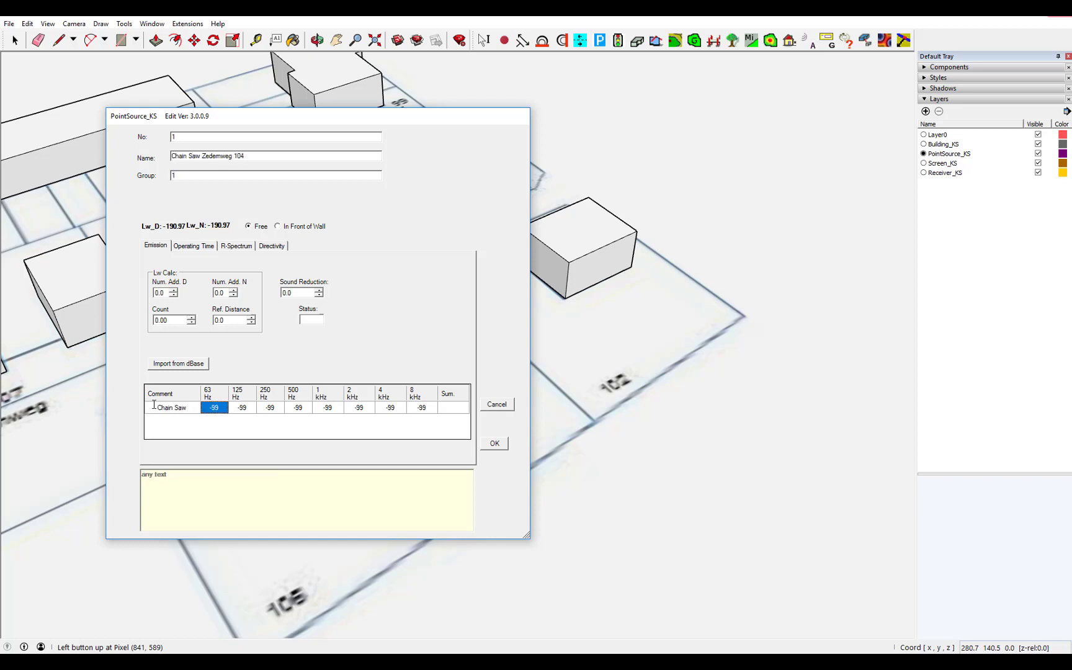
text(80)
key(Tab)
text(80)
key(Tab)
text(85)
key(Tab)
text(85)
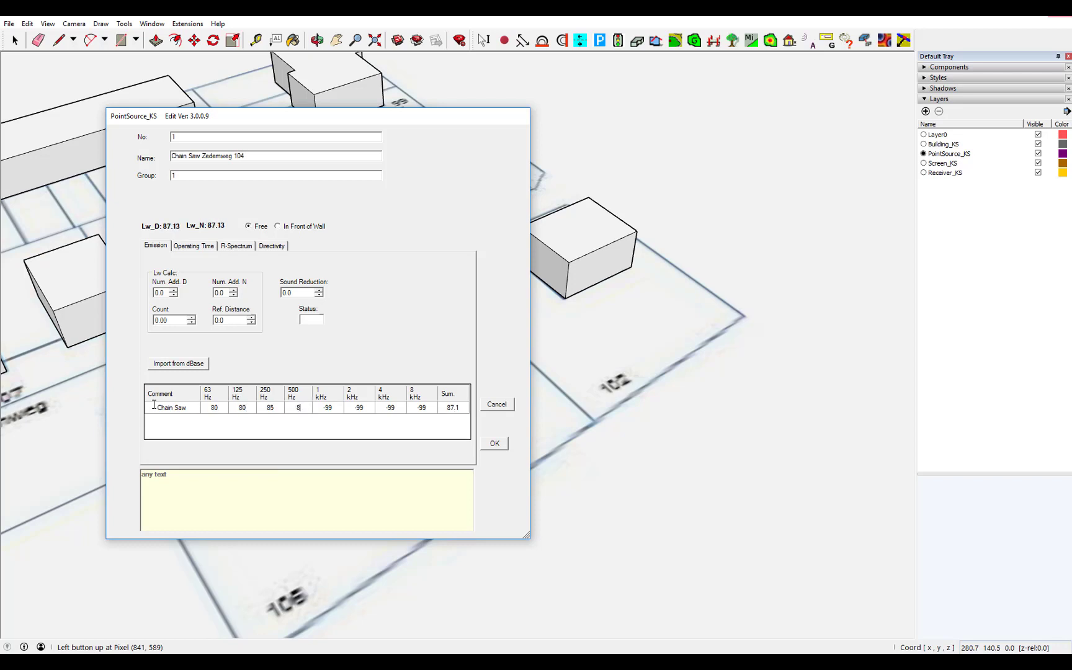
key(Tab)
text(90)
key(Tab)
text(95)
key(Tab)
text(100)
key(Tab)
text(95)
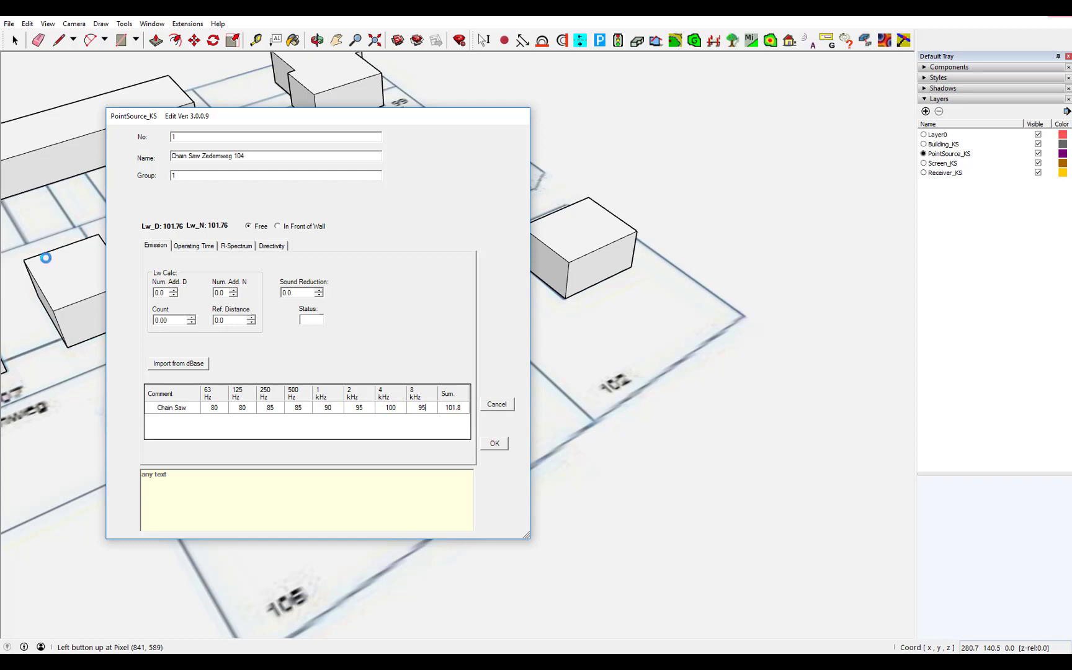
click(501, 445)
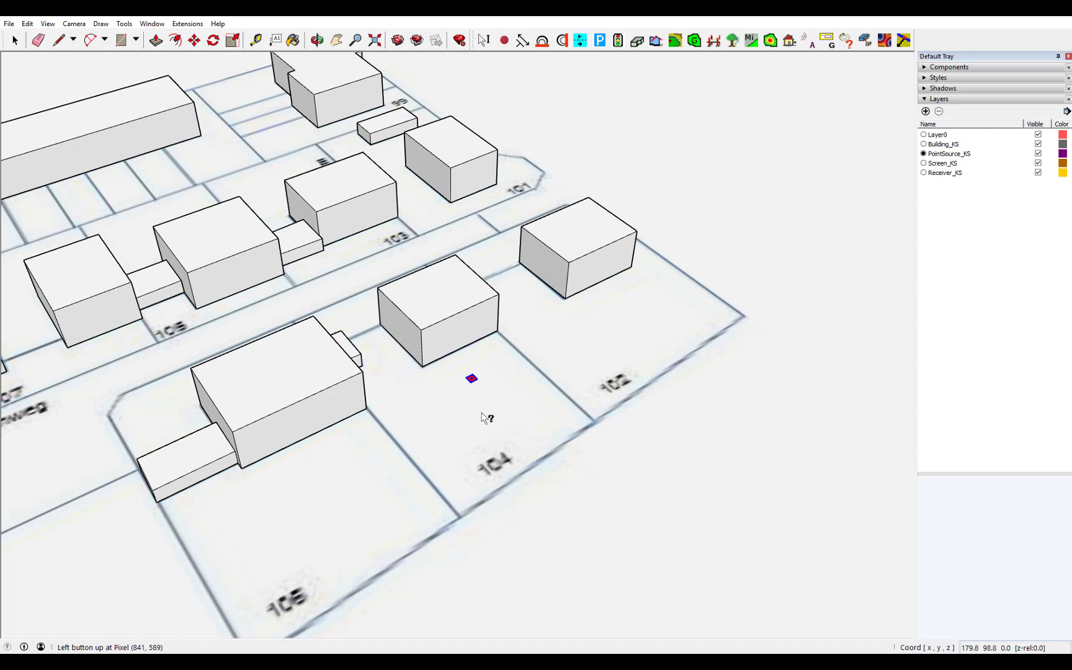
Place a receiver point on the ground west of house 103, on layer Receiver_KS
click(317, 40)
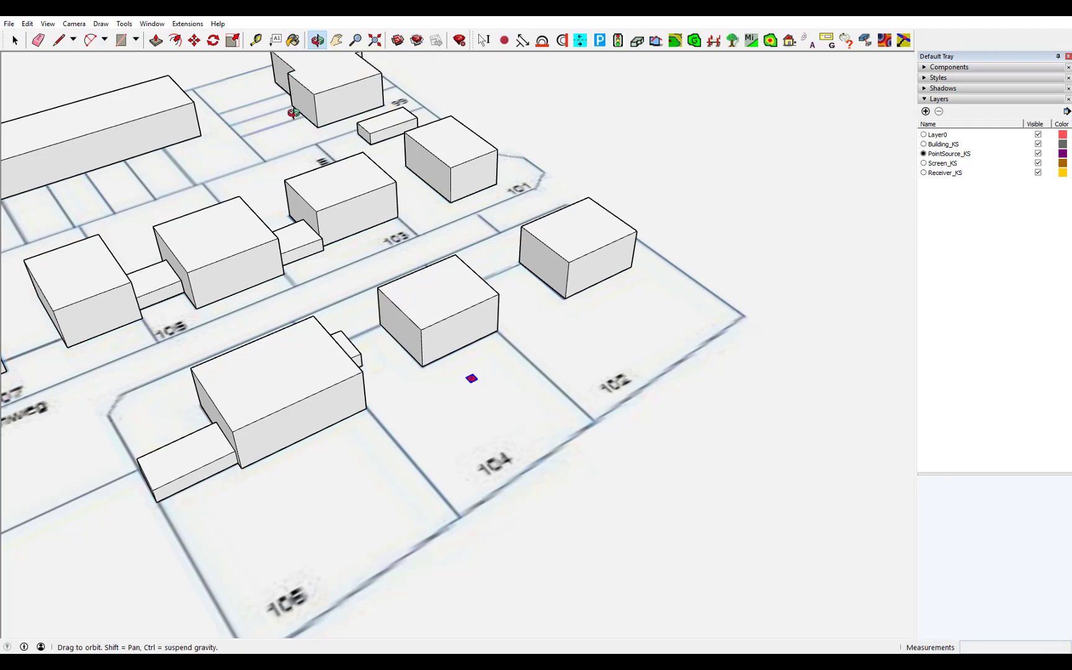
drag(104, 397, 446, 433)
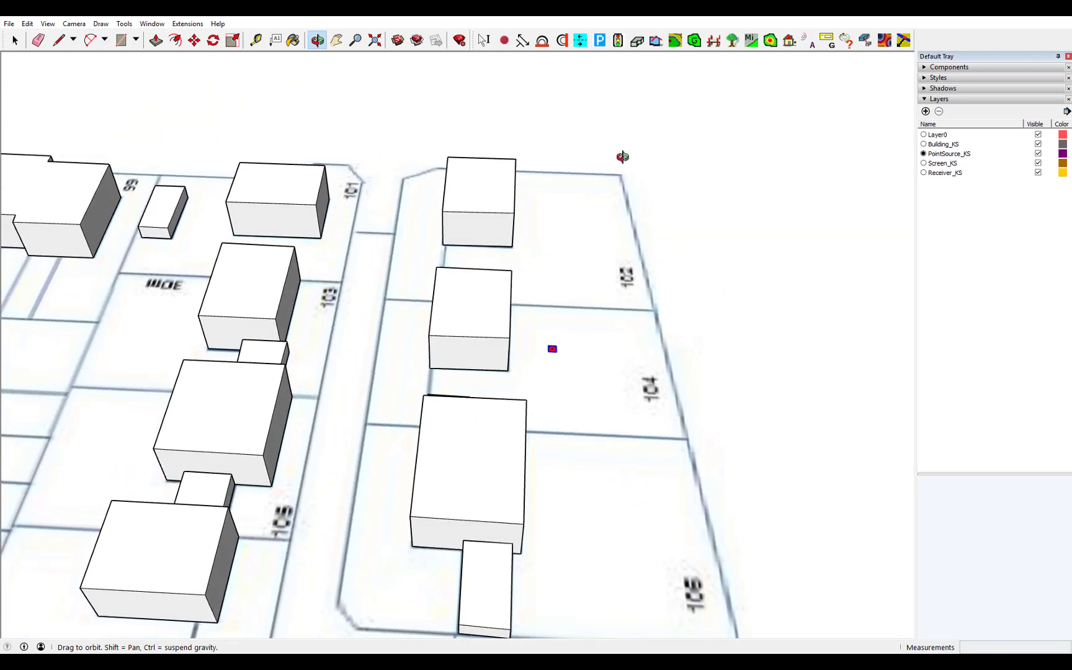
click(789, 42)
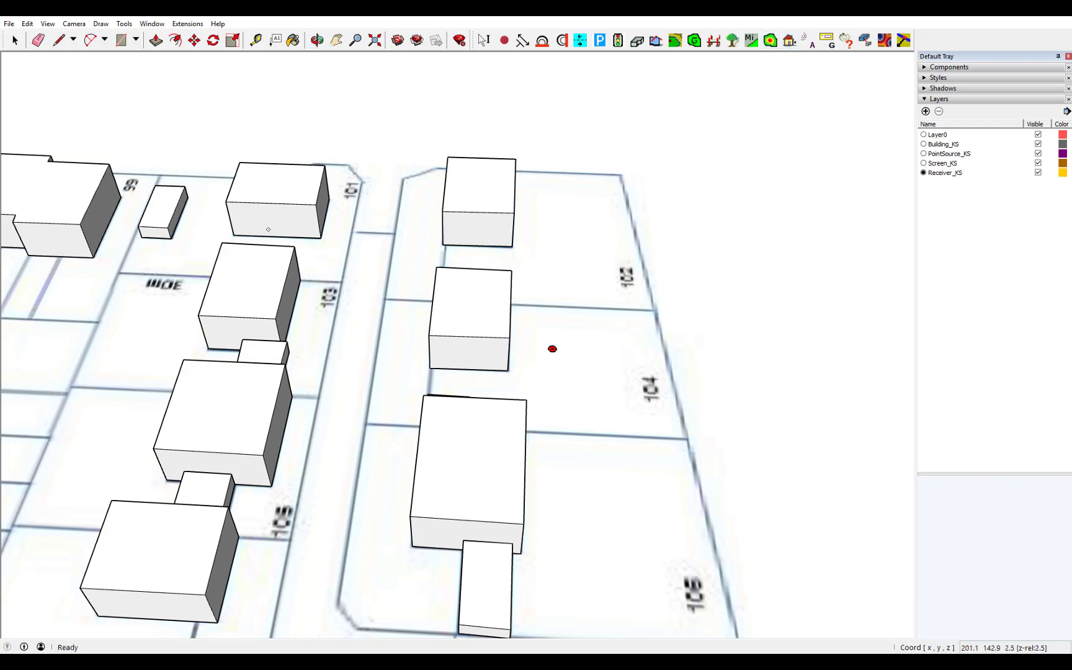
click(136, 307)
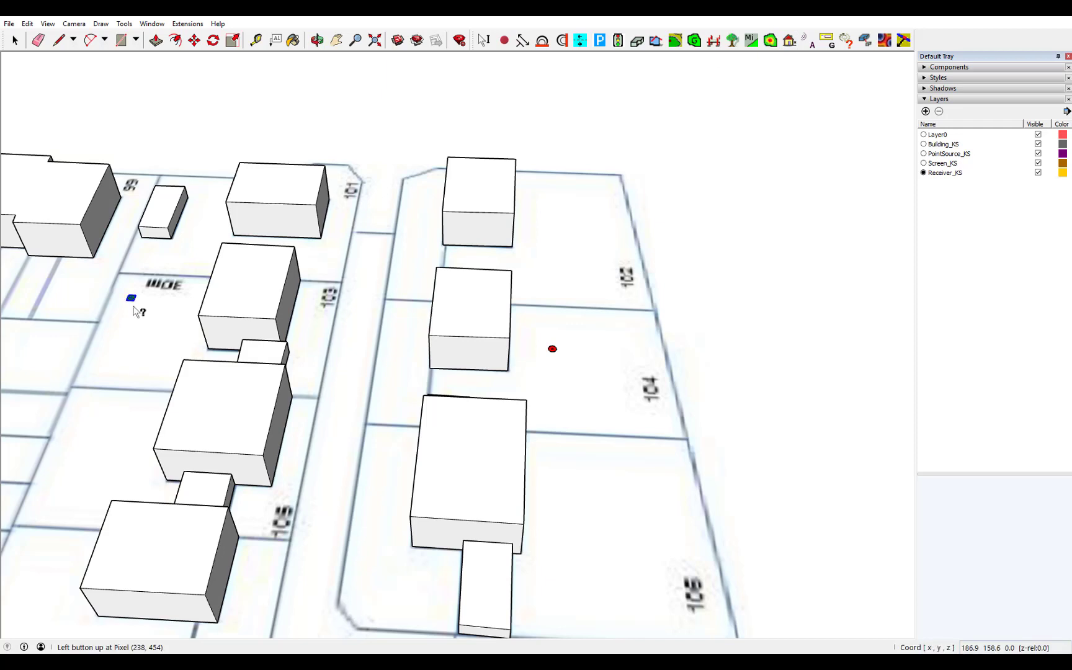
Enter IO1 as the NAME value in the receiver's Receiver_KS acoustic properties
right_click(129, 299)
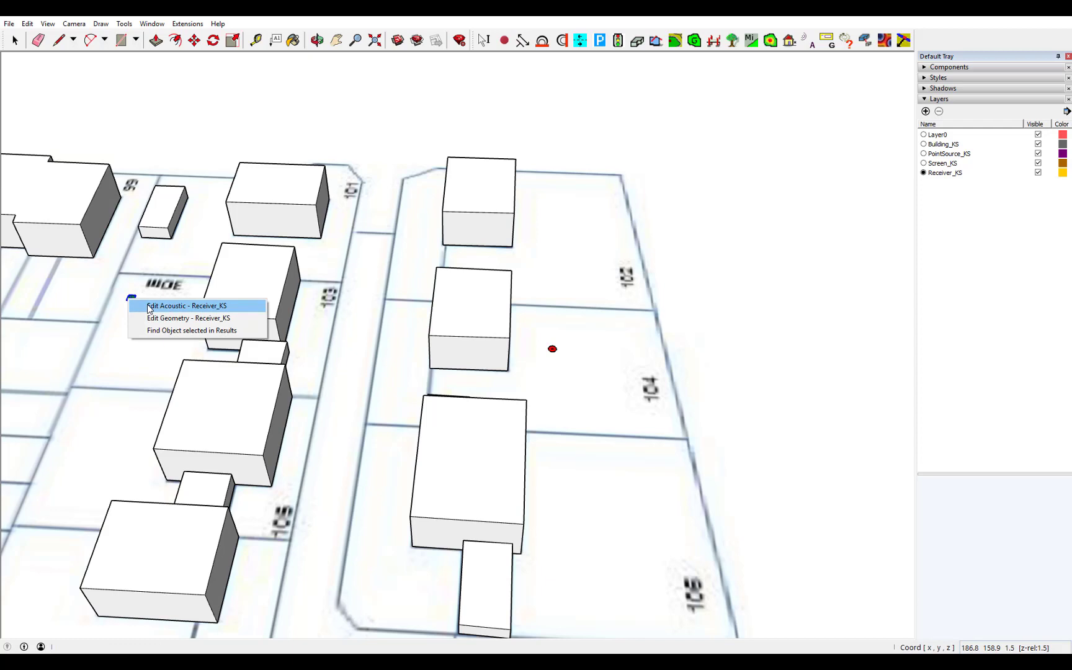
click(148, 304)
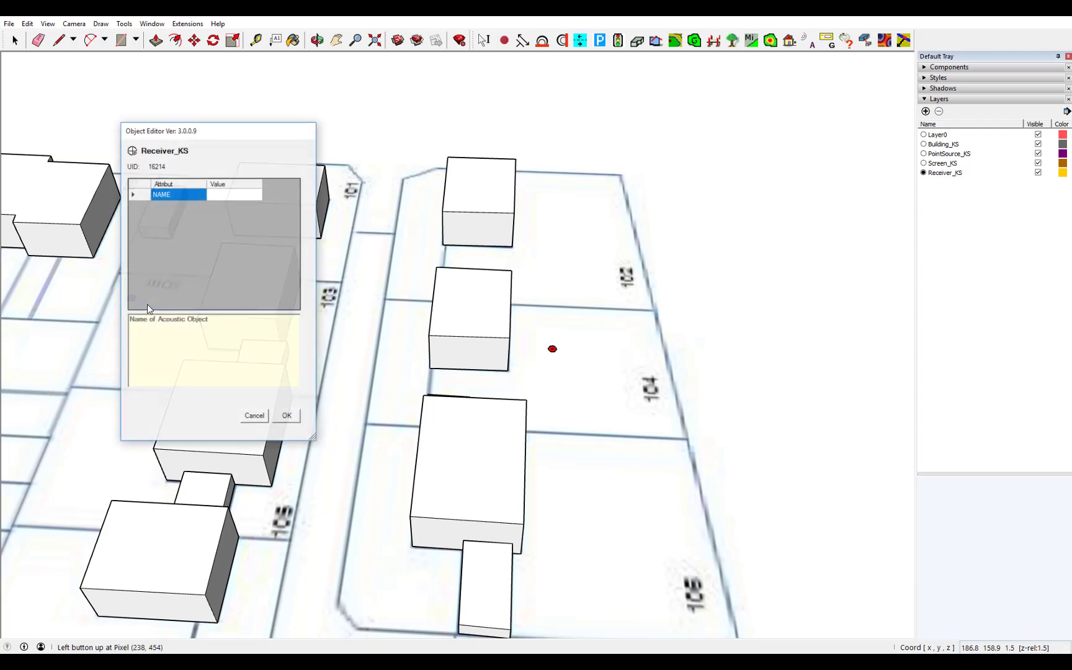
click(237, 195)
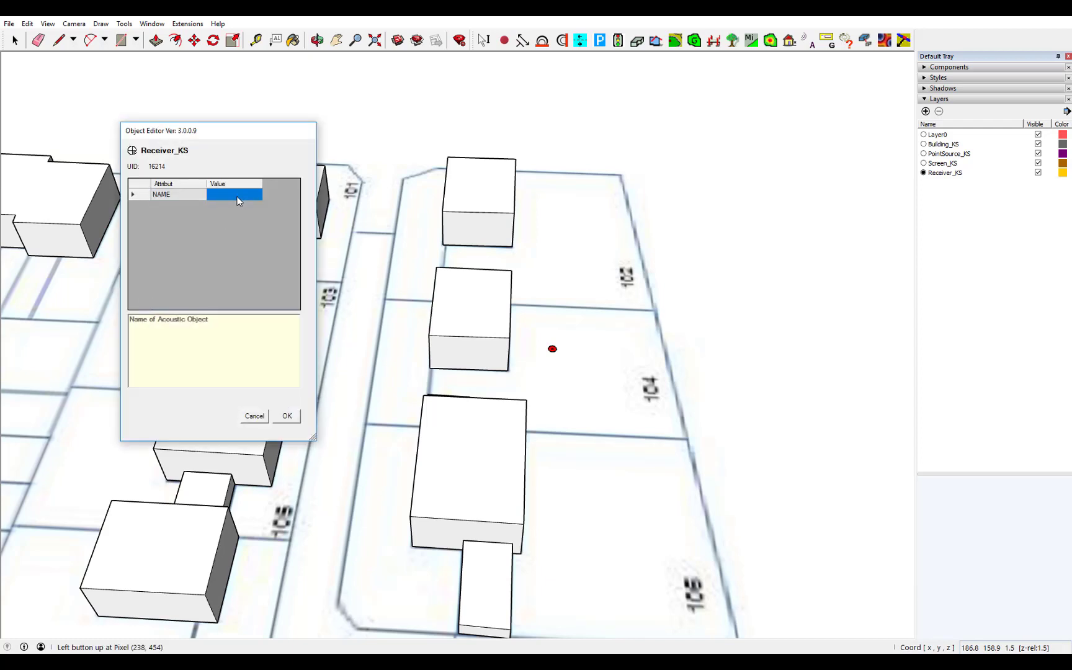
text(IO1)
click(287, 416)
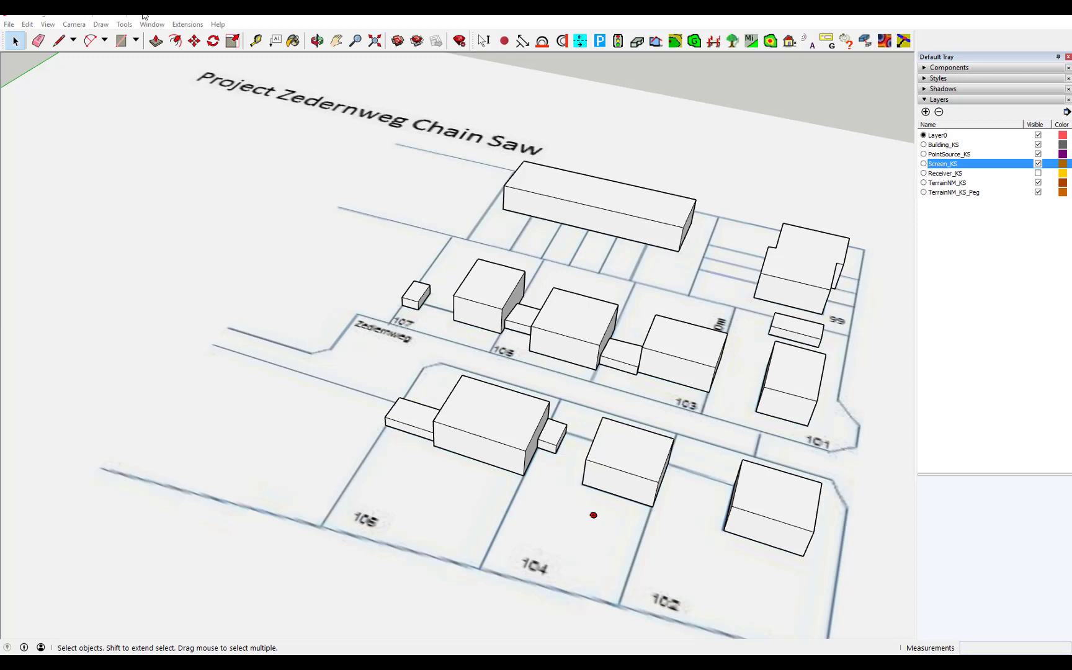
click(188, 25)
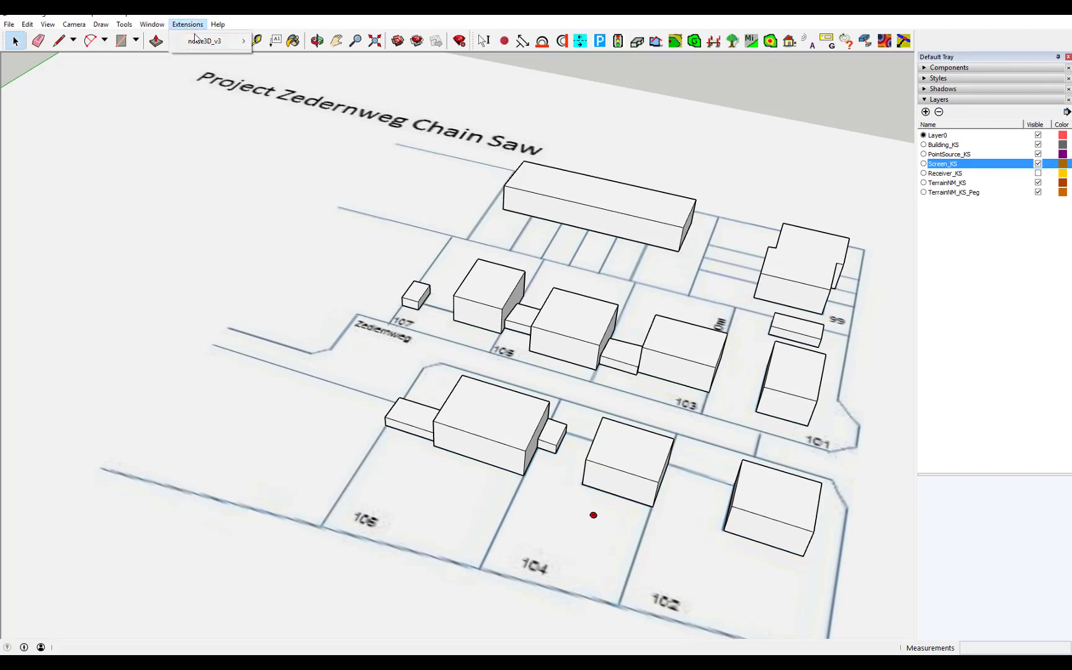
mouse_move(205, 40)
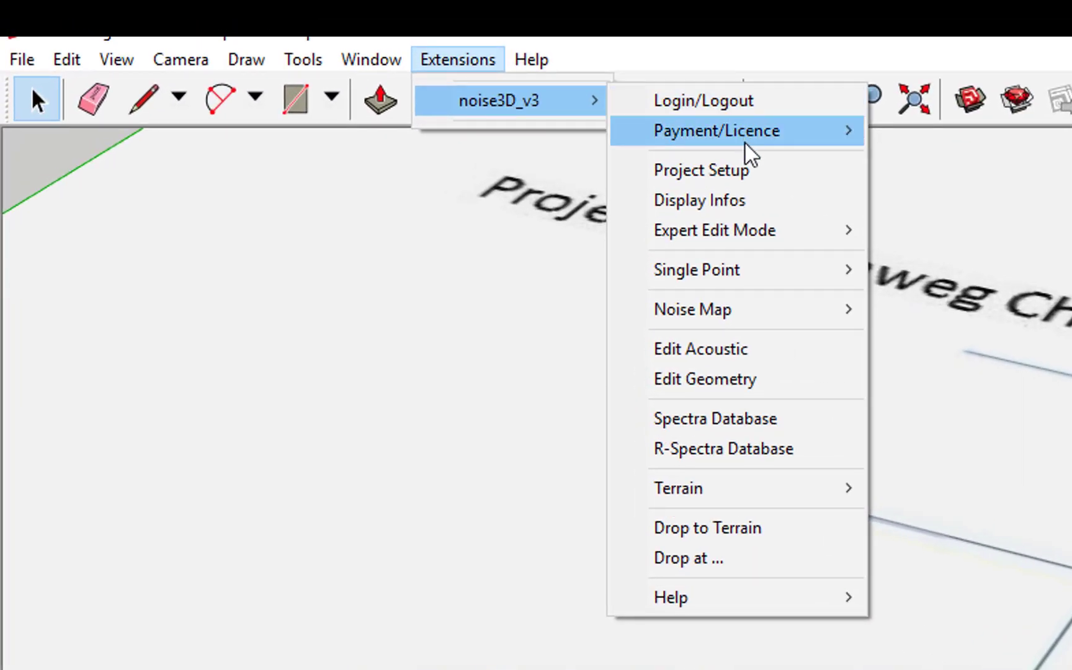
click(753, 197)
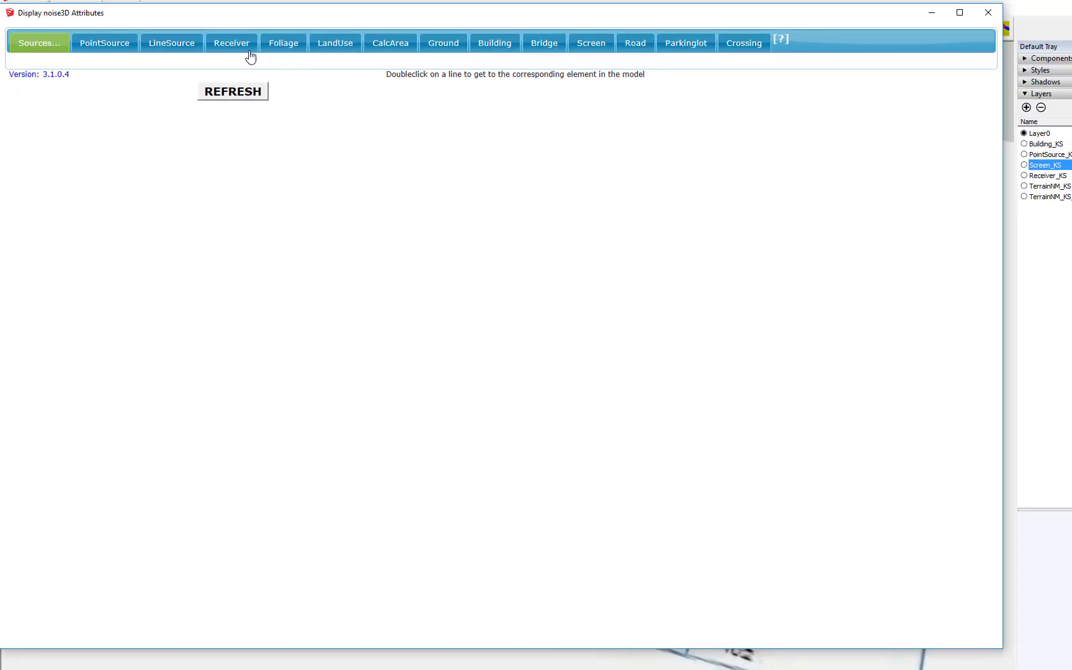
click(94, 44)
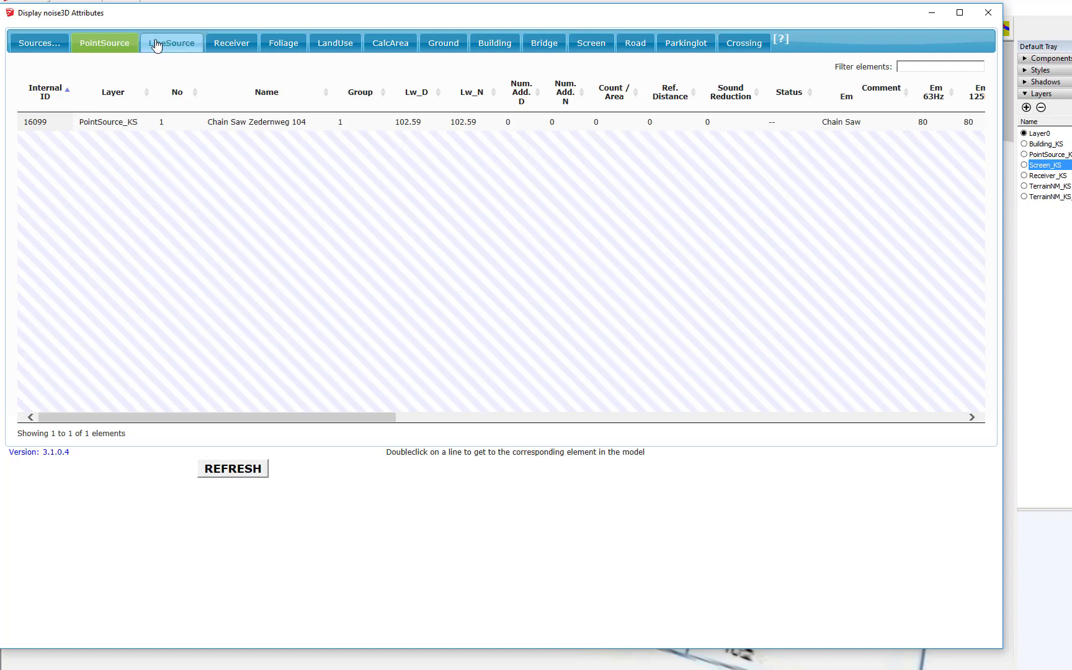
click(232, 43)
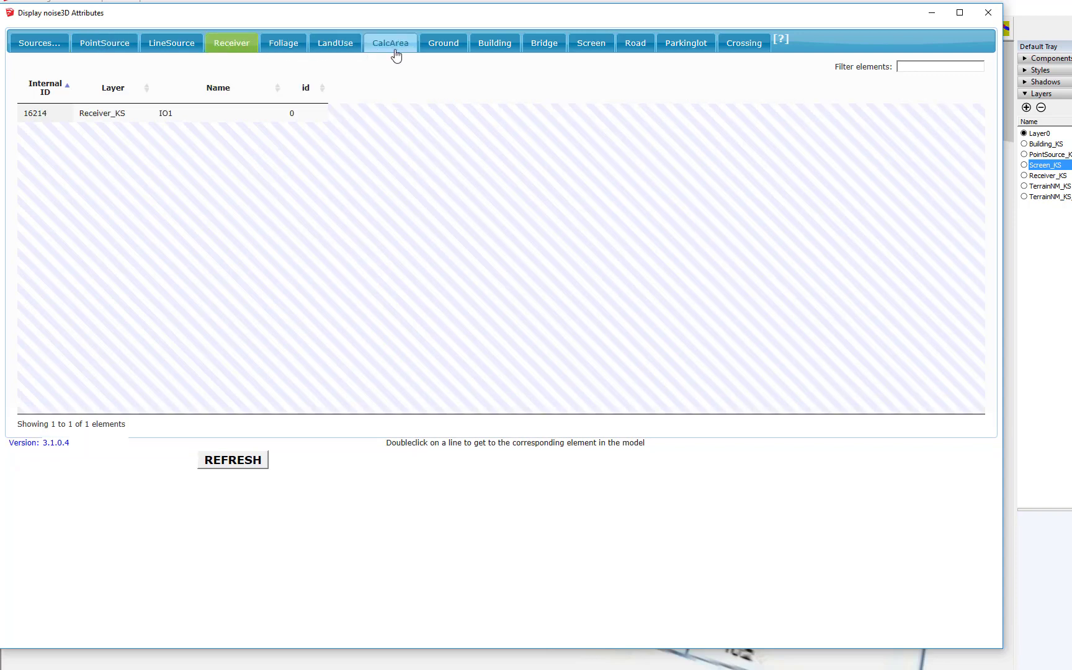
click(500, 50)
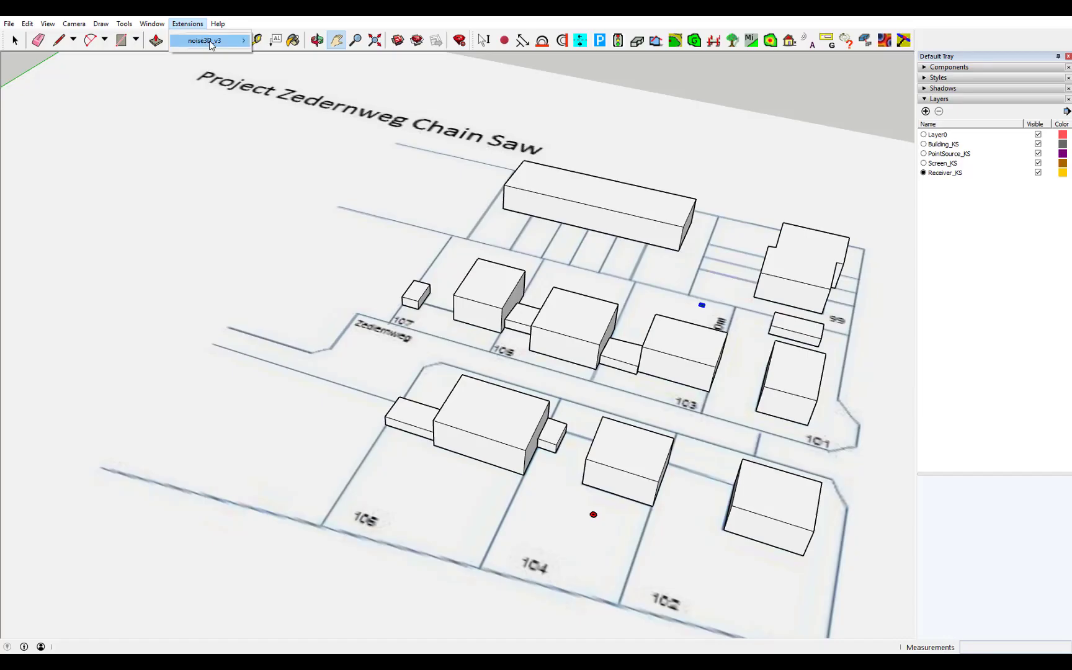
Run the noise3D_v3 single-point calculation and review IO1's detailed results: Ln 35.3, Lde 36.3
mouse_move(211, 45)
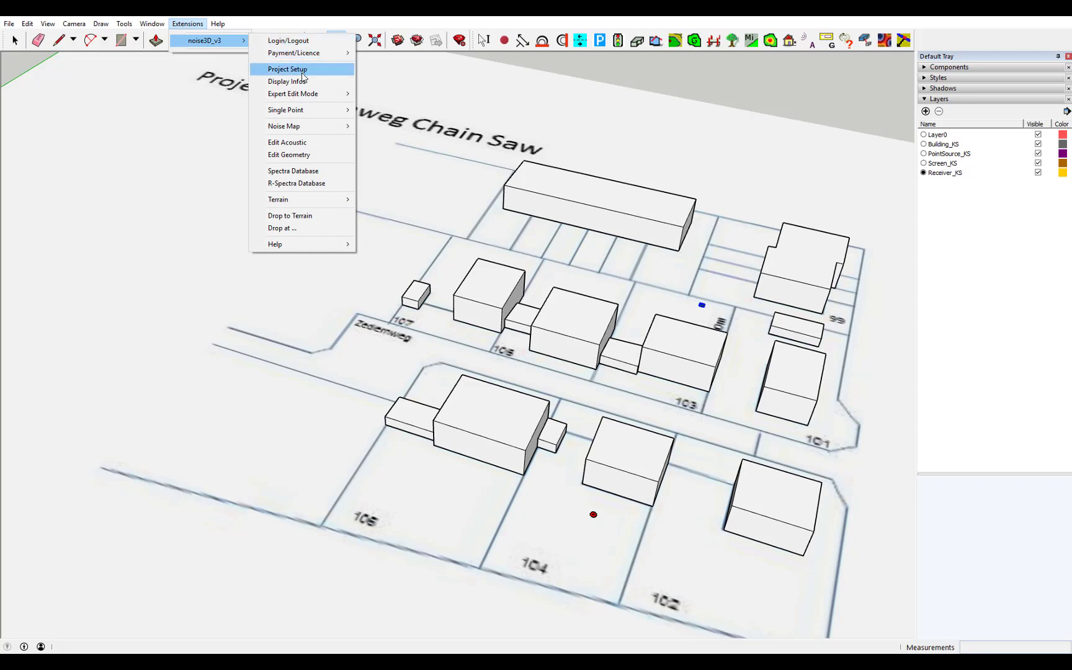
mouse_move(301, 112)
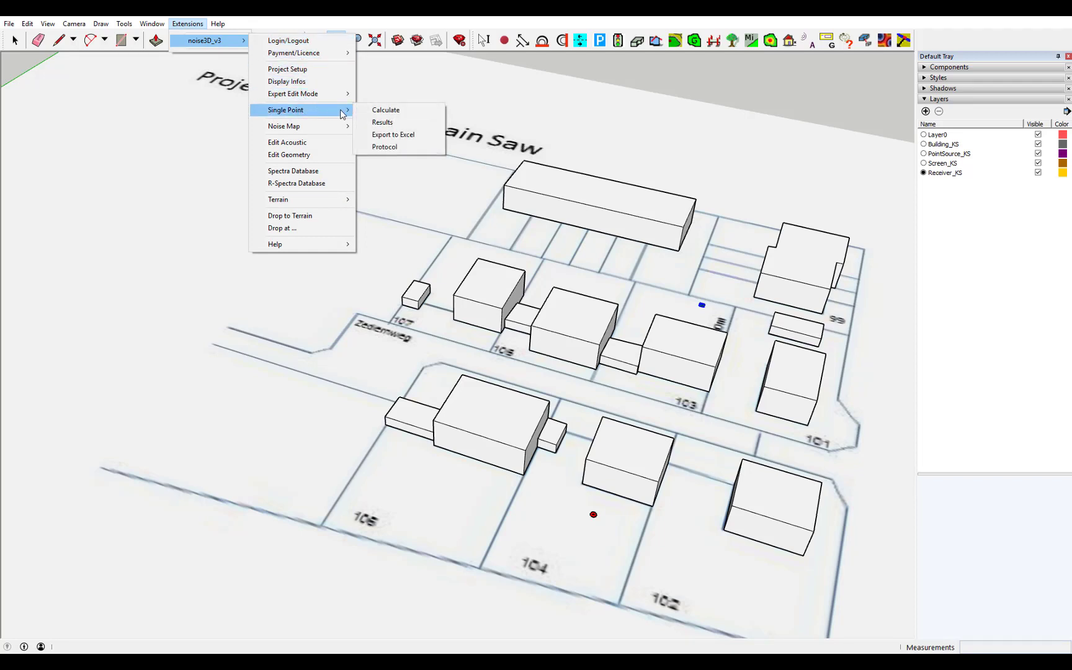
click(407, 112)
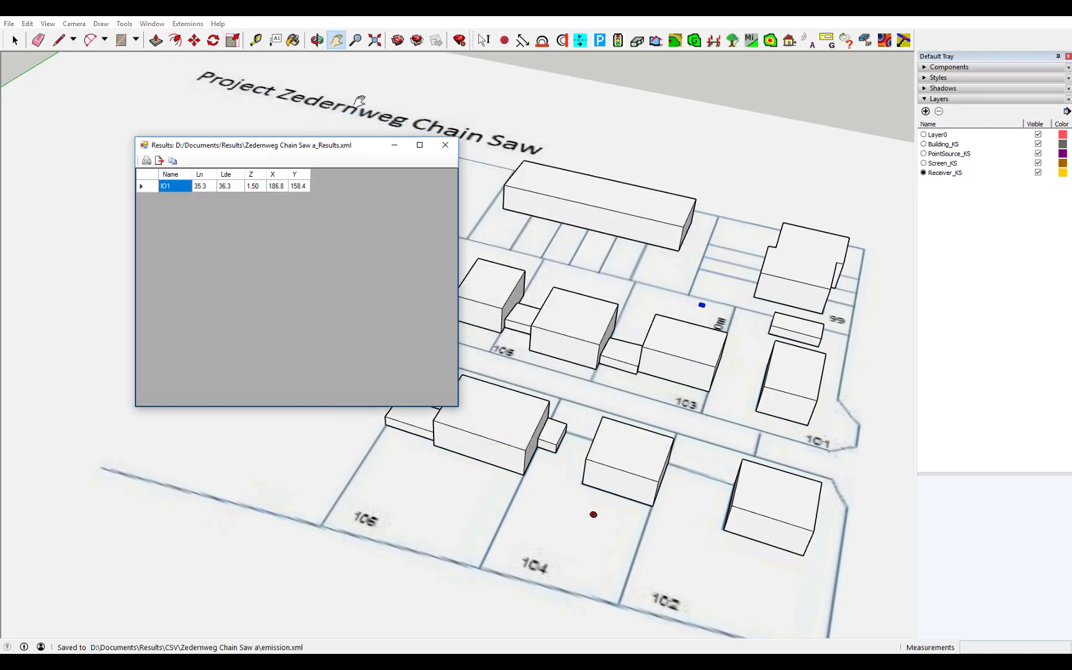
double_click(150, 187)
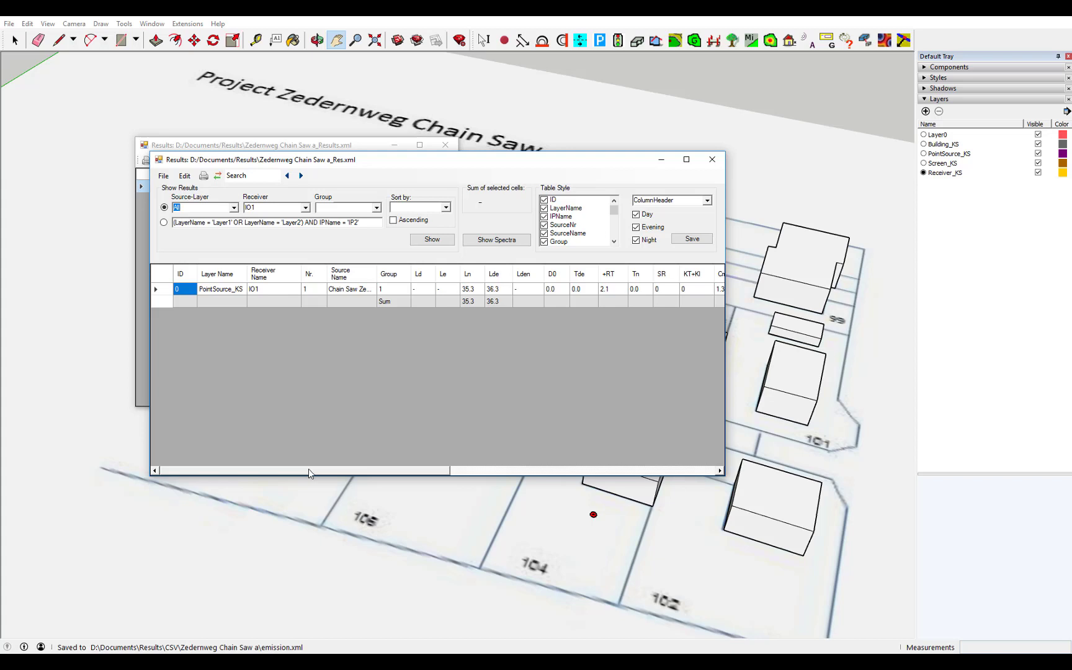
drag(318, 473, 585, 505)
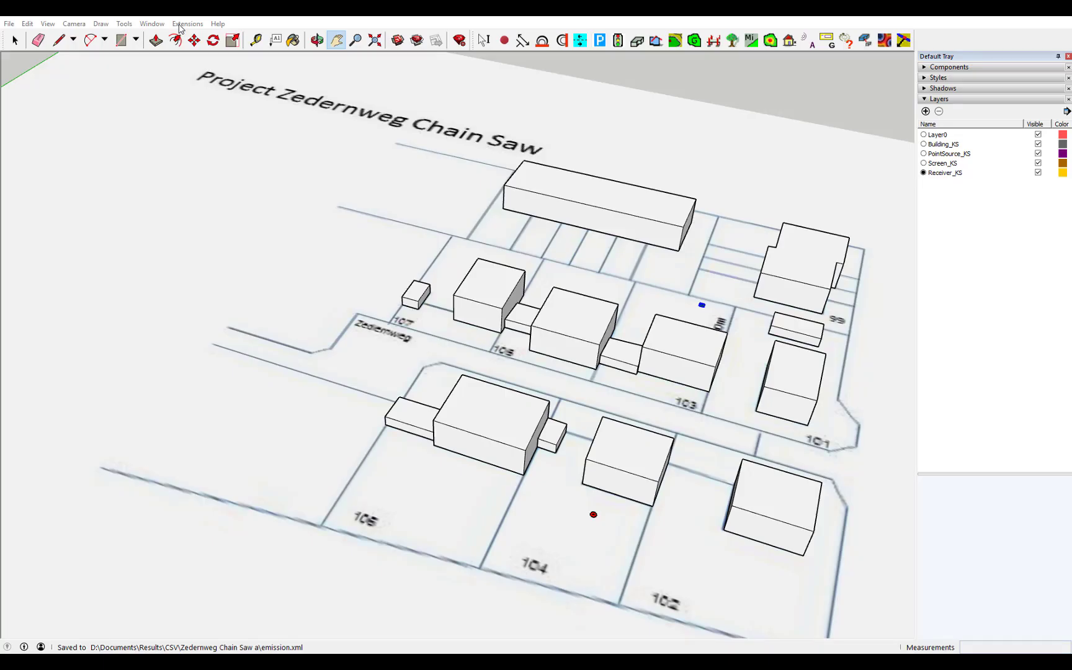
Calculate the noise map and load it with Day period and Low resolution
click(179, 26)
mouse_move(207, 45)
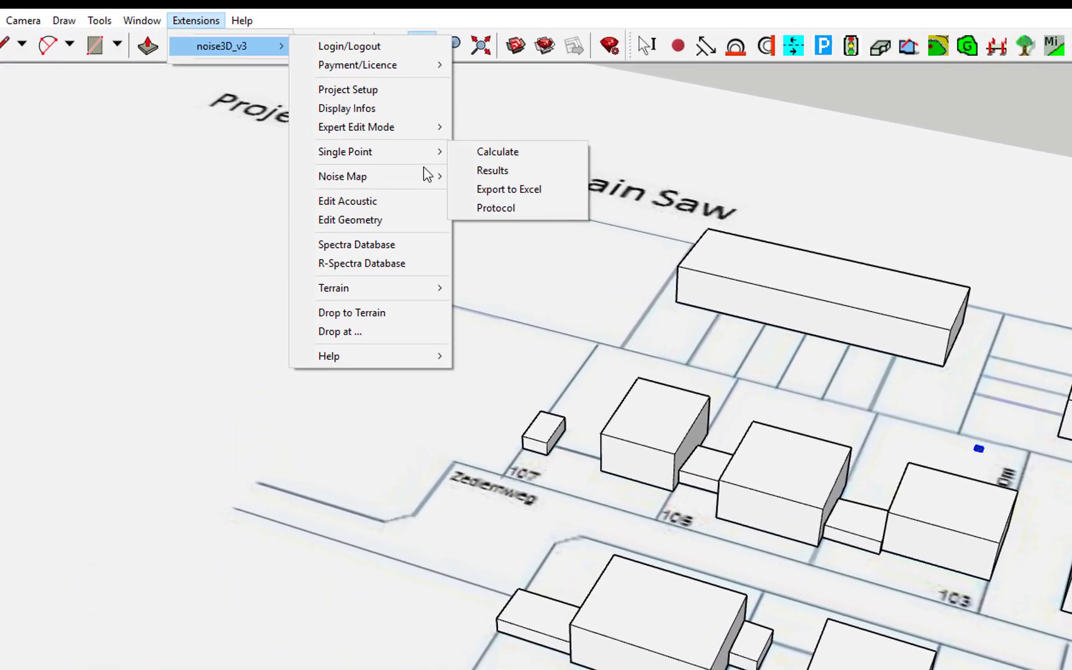
mouse_move(428, 178)
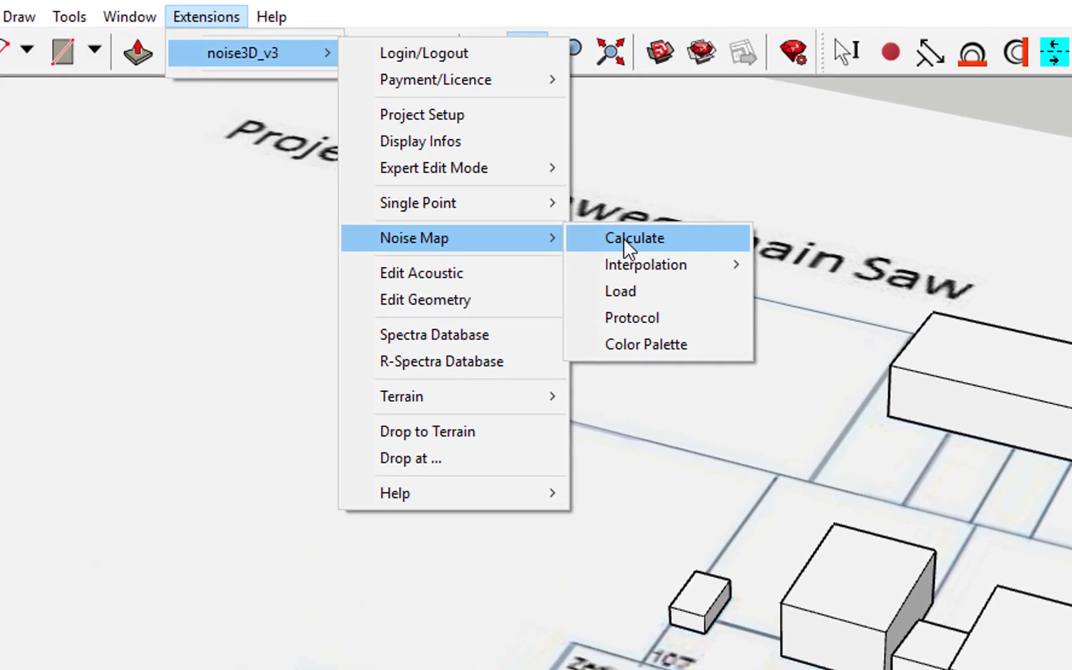
click(623, 237)
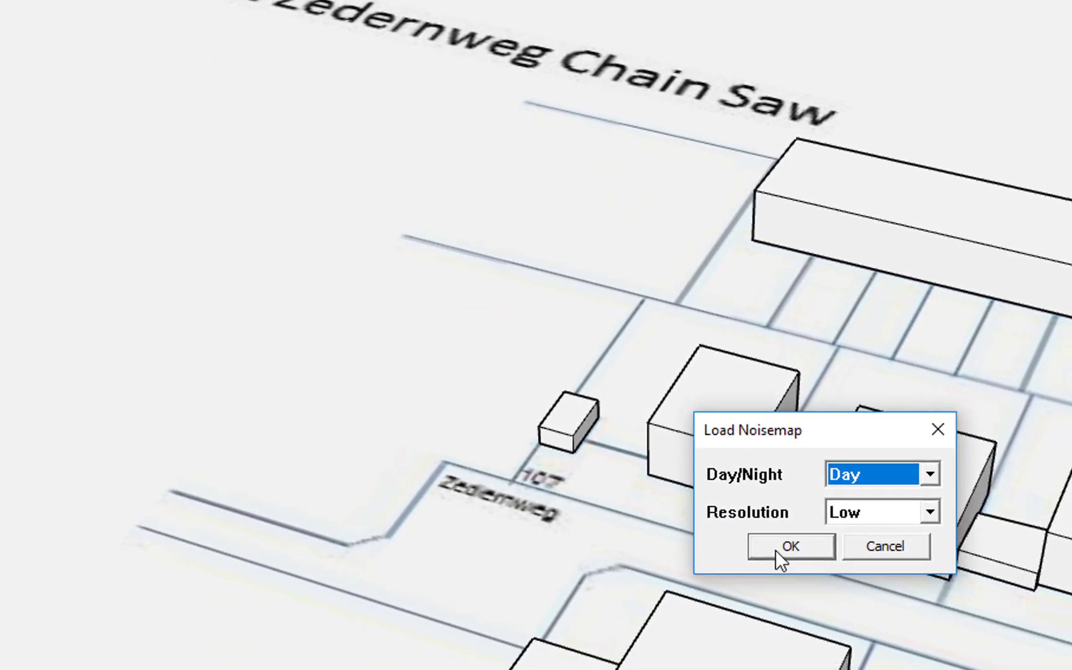
click(781, 551)
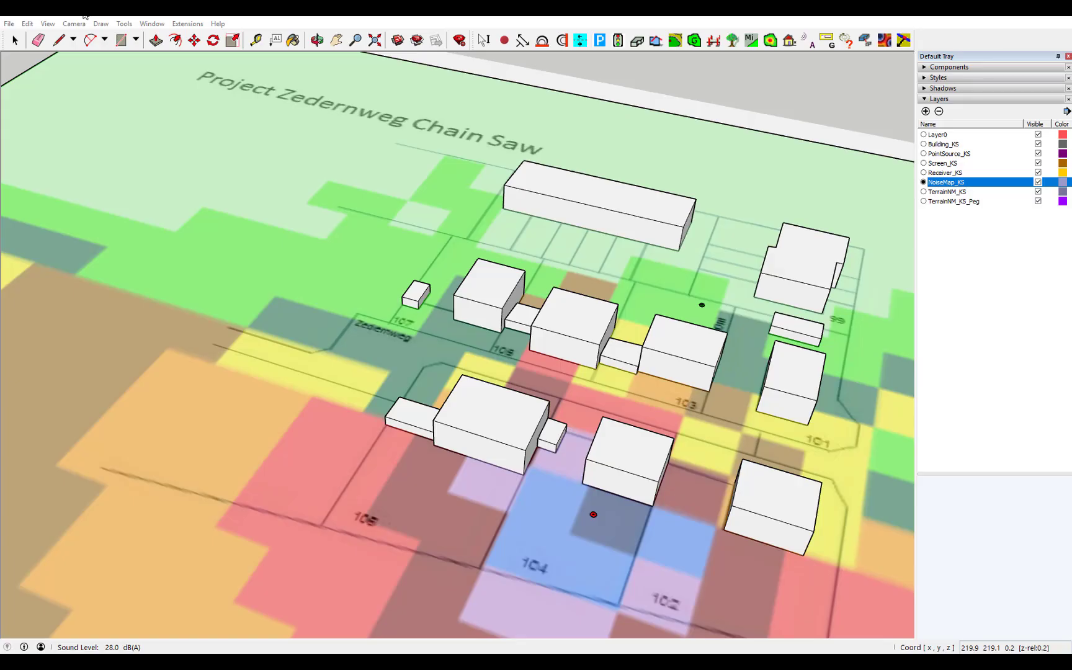
Interpolate the Day noise map at grid width 1 and load the result
click(190, 25)
mouse_move(200, 43)
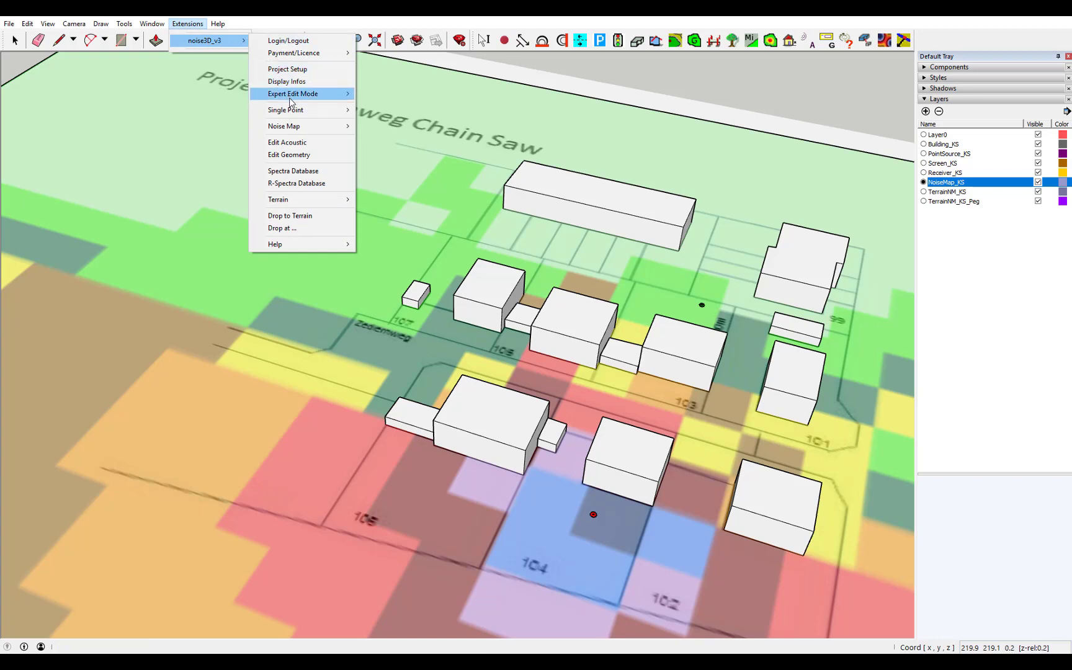
mouse_move(307, 125)
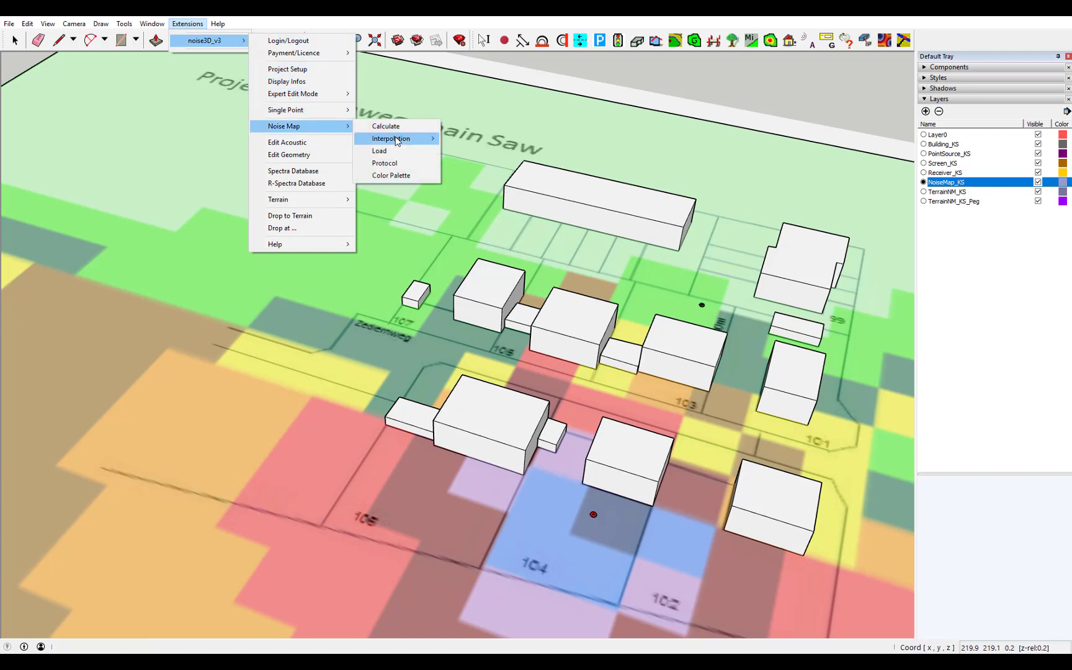
mouse_move(397, 139)
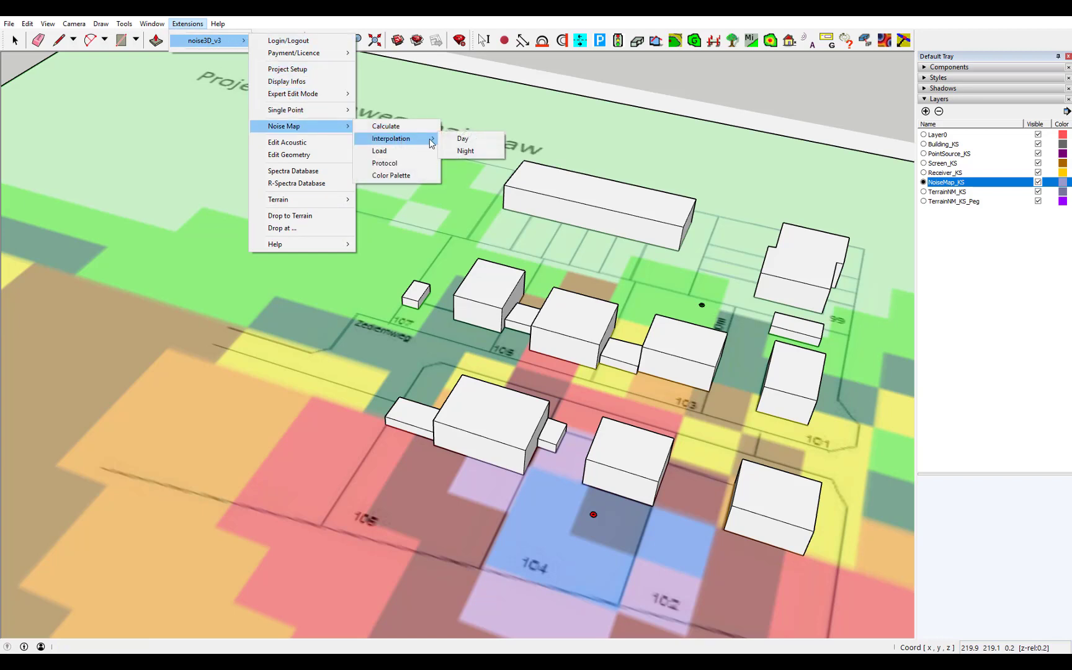
click(465, 139)
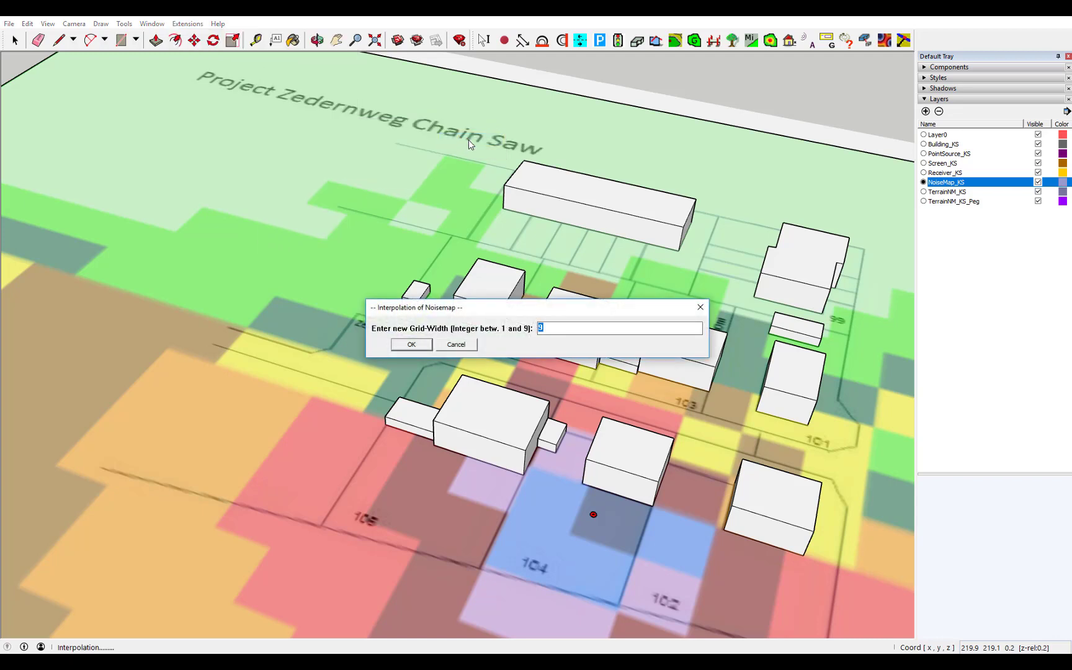
text(1)
click(410, 345)
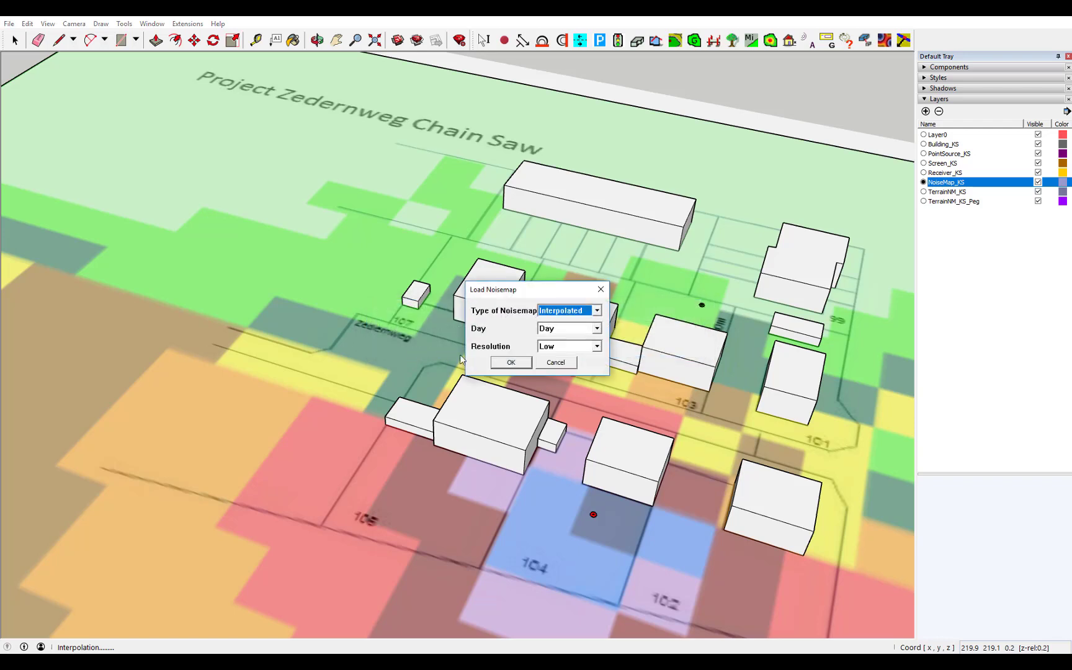
click(512, 363)
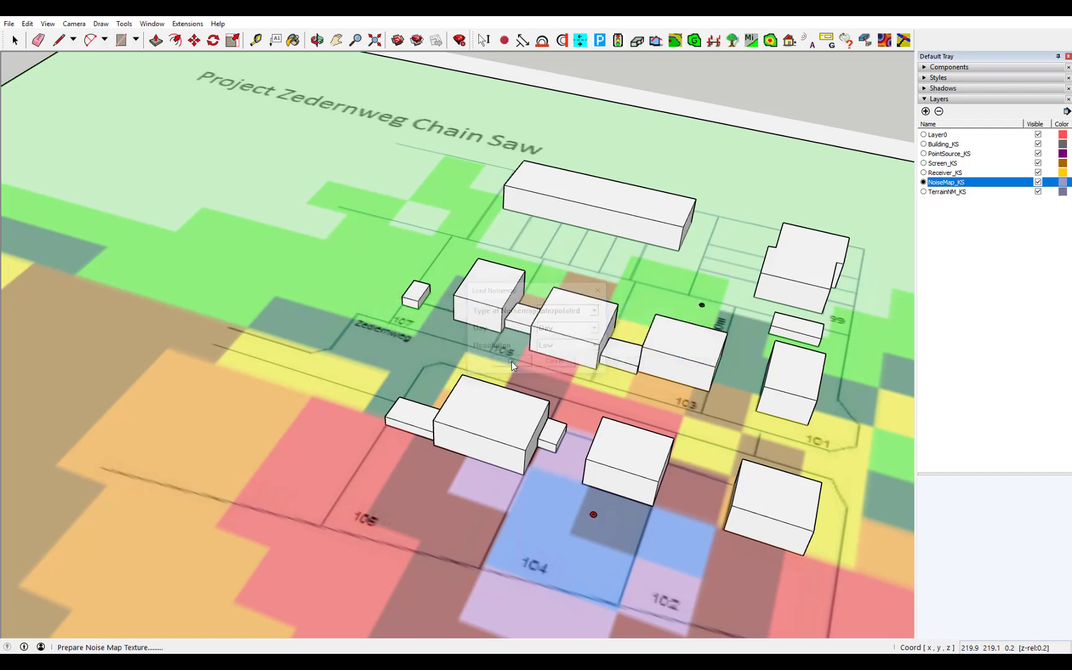